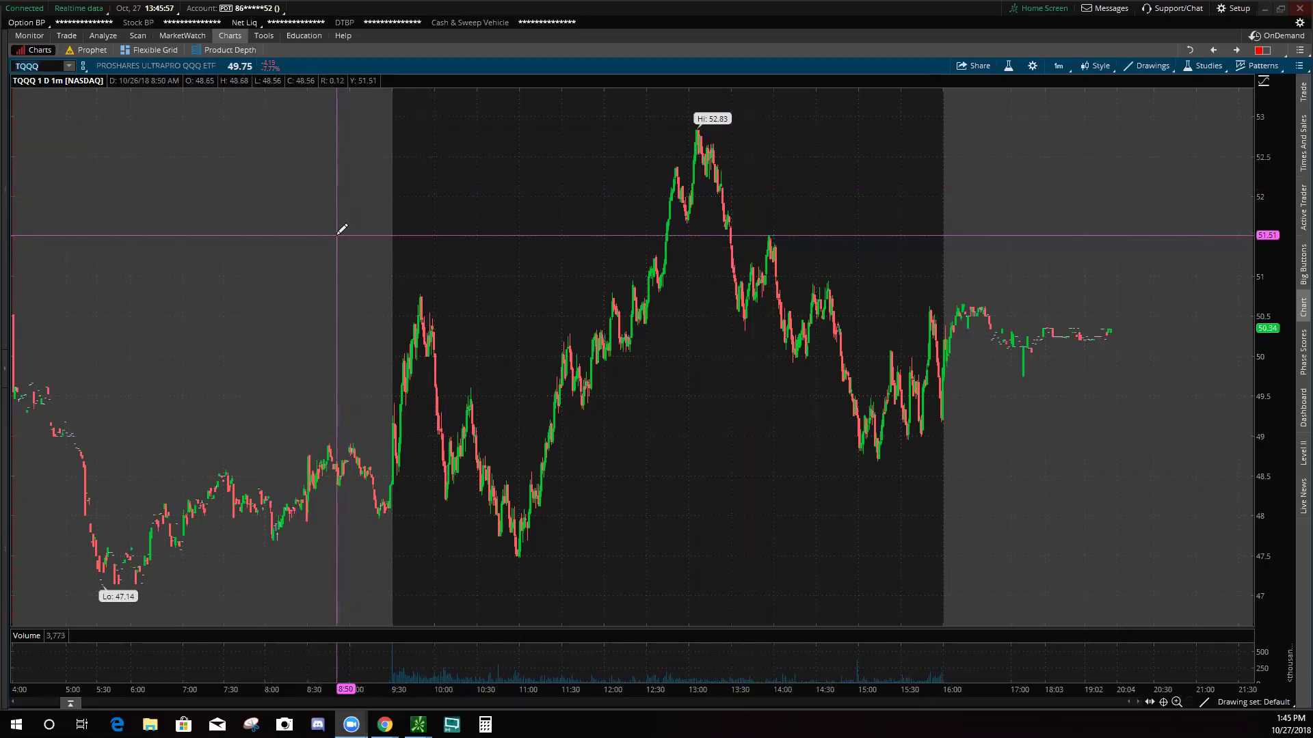
Step: Zoom the TQQQ chart into the 12:15–15:30 period and briefly check the chart settings
{"action": "left_click_drag", "start_coordinate": [337, 234], "coordinate": [1231, 354]}
{"action": "left_click_drag", "start_coordinate": [410, 137], "coordinate": [802, 152]}
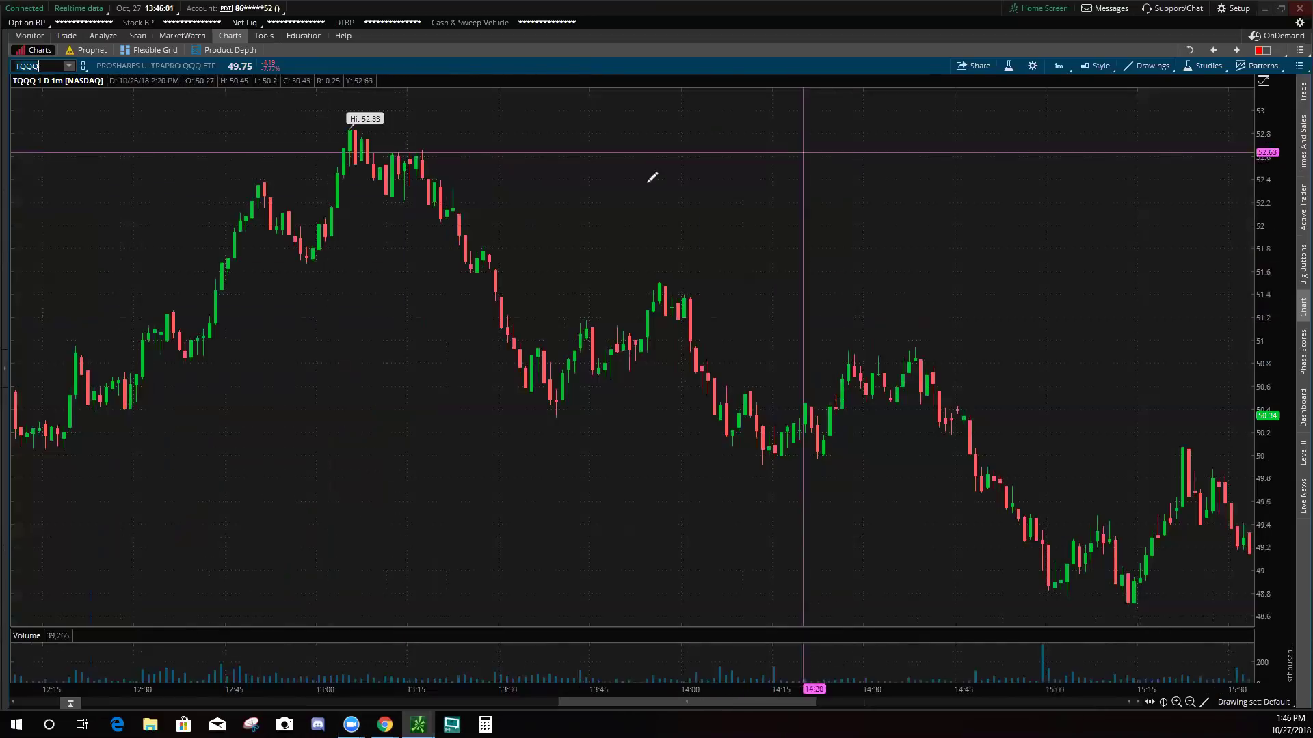
{"action": "left_click", "coordinate": [1034, 65]}
{"action": "left_click", "coordinate": [905, 167]}
Step: Replace the TQQQ symbol with NFLX to load its chart
{"action": "left_click", "coordinate": [39, 66]}
{"action": "key", "text": "BackSpace"}
{"action": "key", "text": "BackSpace"}
{"action": "key", "text": "BackSpace"}
{"action": "key", "text": "BackSpace"}
{"action": "type", "text": "NFLX"}
{"action": "key", "text": "Return"}
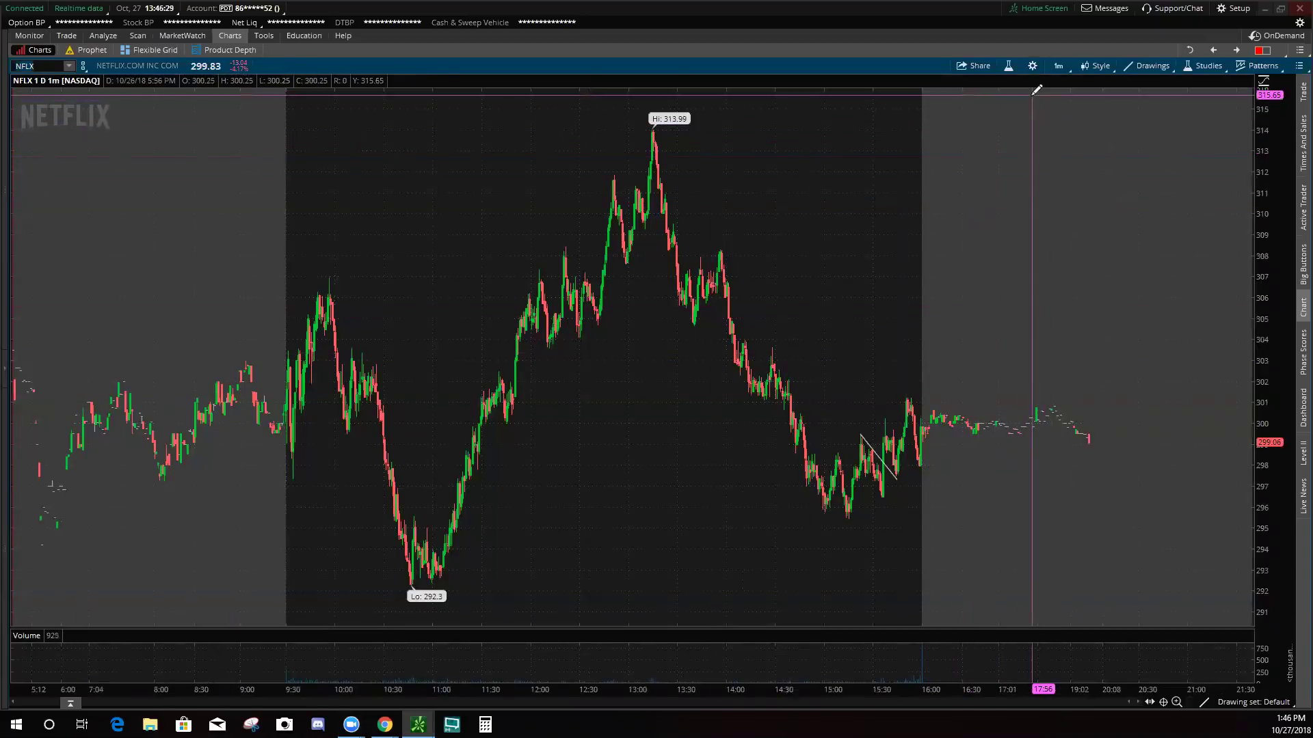
Step: Make up and down candles hollow by unchecking both fill options in Appearance
{"action": "left_click", "coordinate": [1032, 67]}
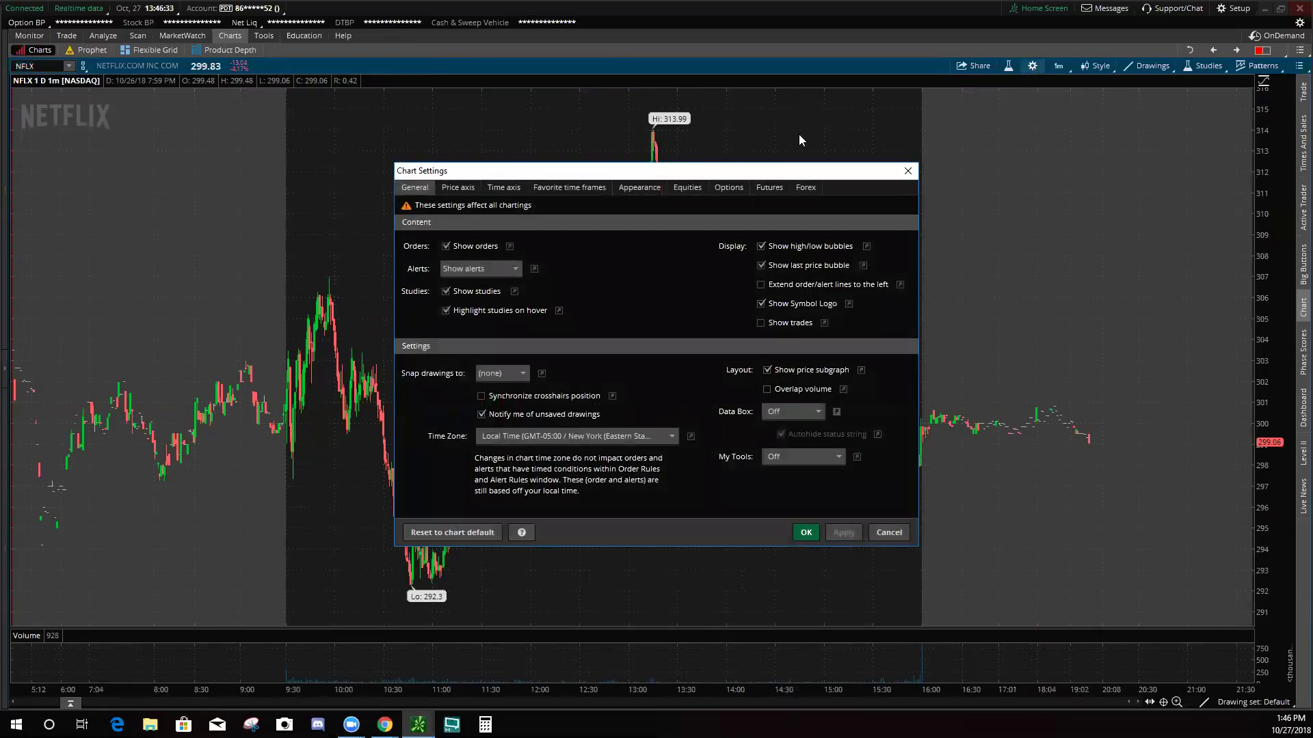
{"action": "left_click", "coordinate": [634, 187]}
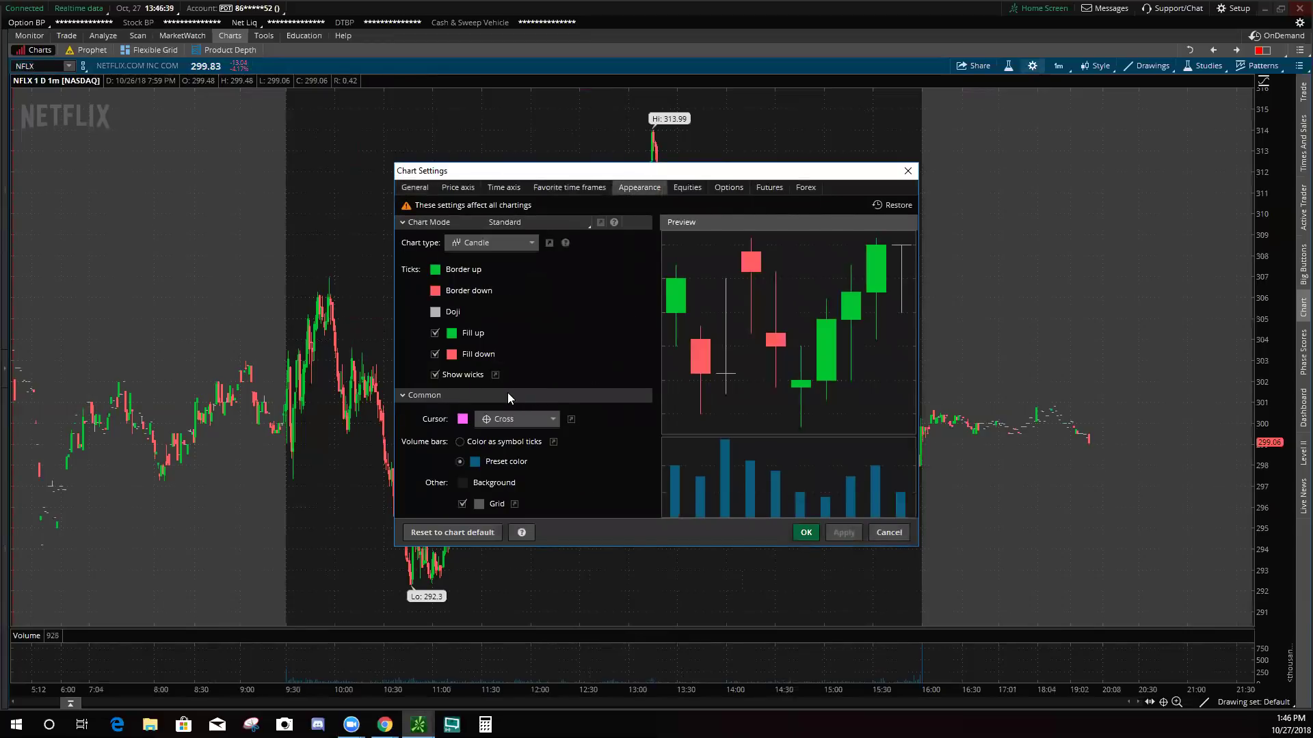
{"action": "left_click", "coordinate": [434, 334]}
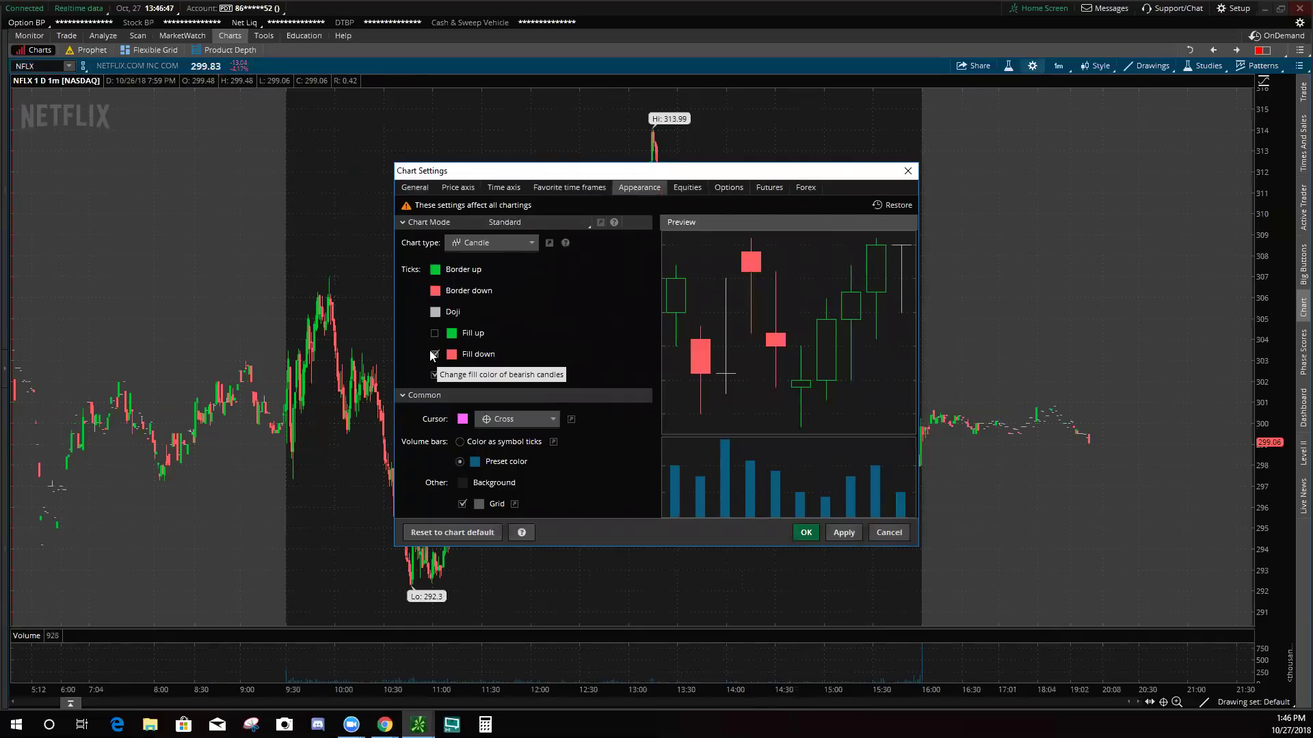
{"action": "left_click", "coordinate": [433, 354]}
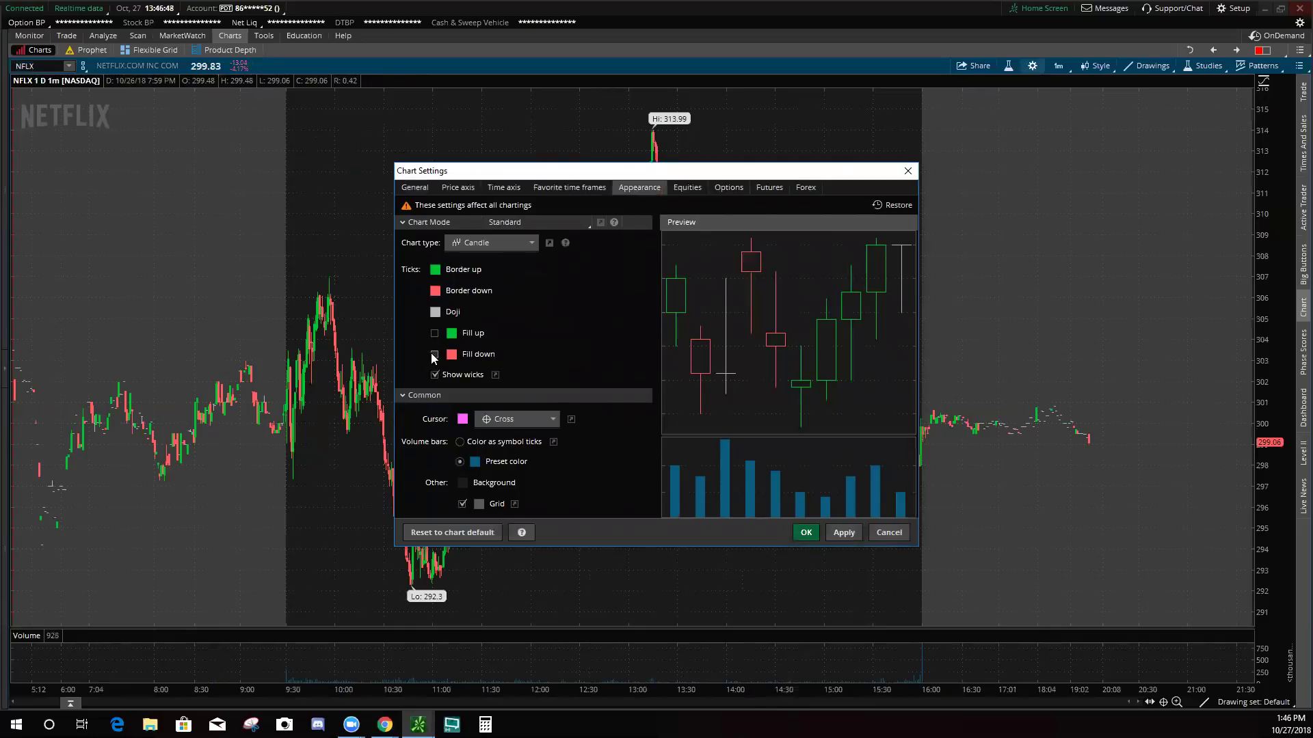
{"action": "left_click", "coordinate": [845, 534]}
{"action": "left_click", "coordinate": [814, 535]}
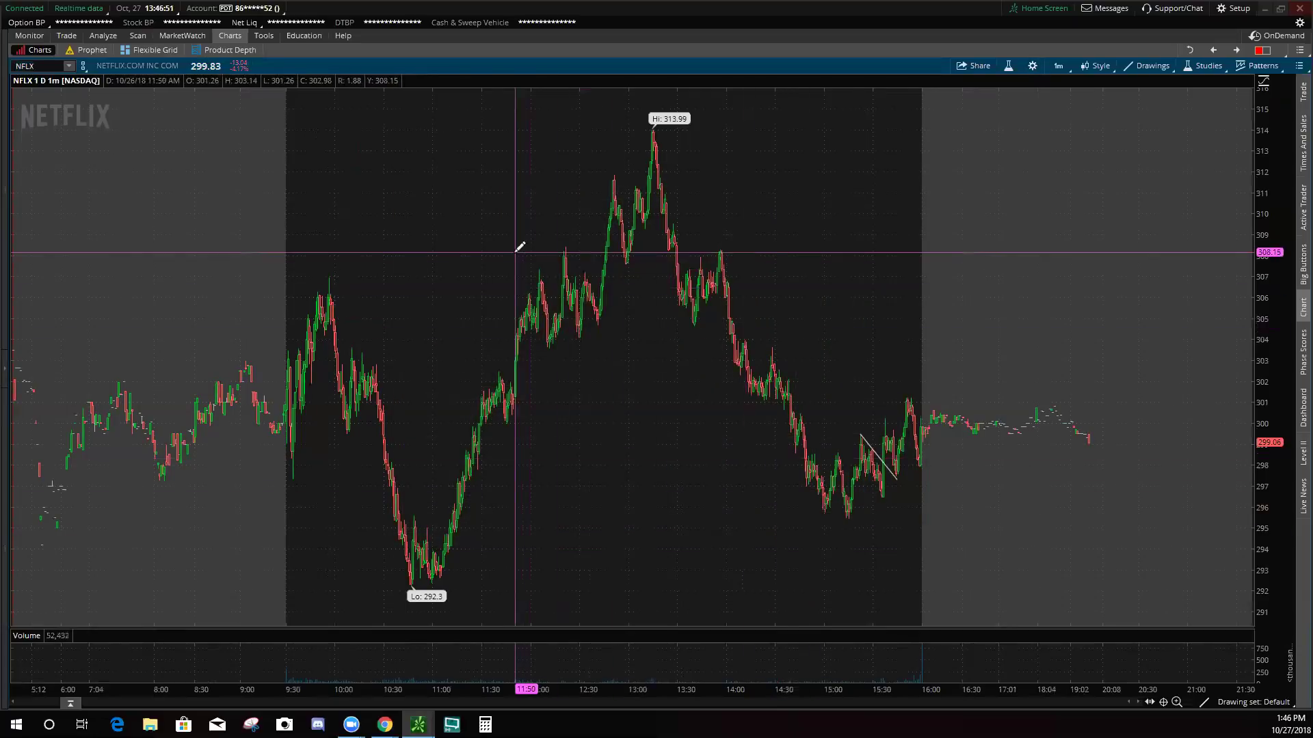
Step: Restore solid green up and solid red down candle fills
{"action": "left_click_drag", "start_coordinate": [517, 249], "coordinate": [853, 247]}
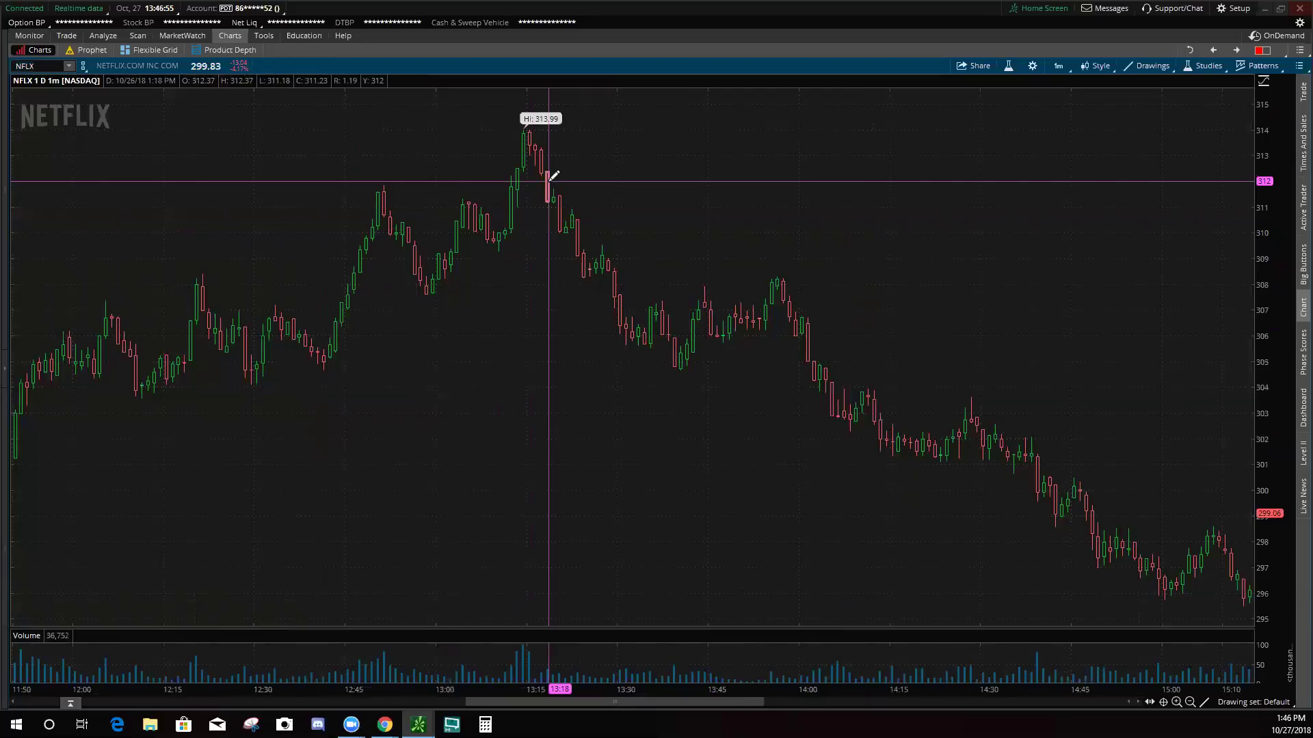
{"action": "left_click", "coordinate": [1033, 66]}
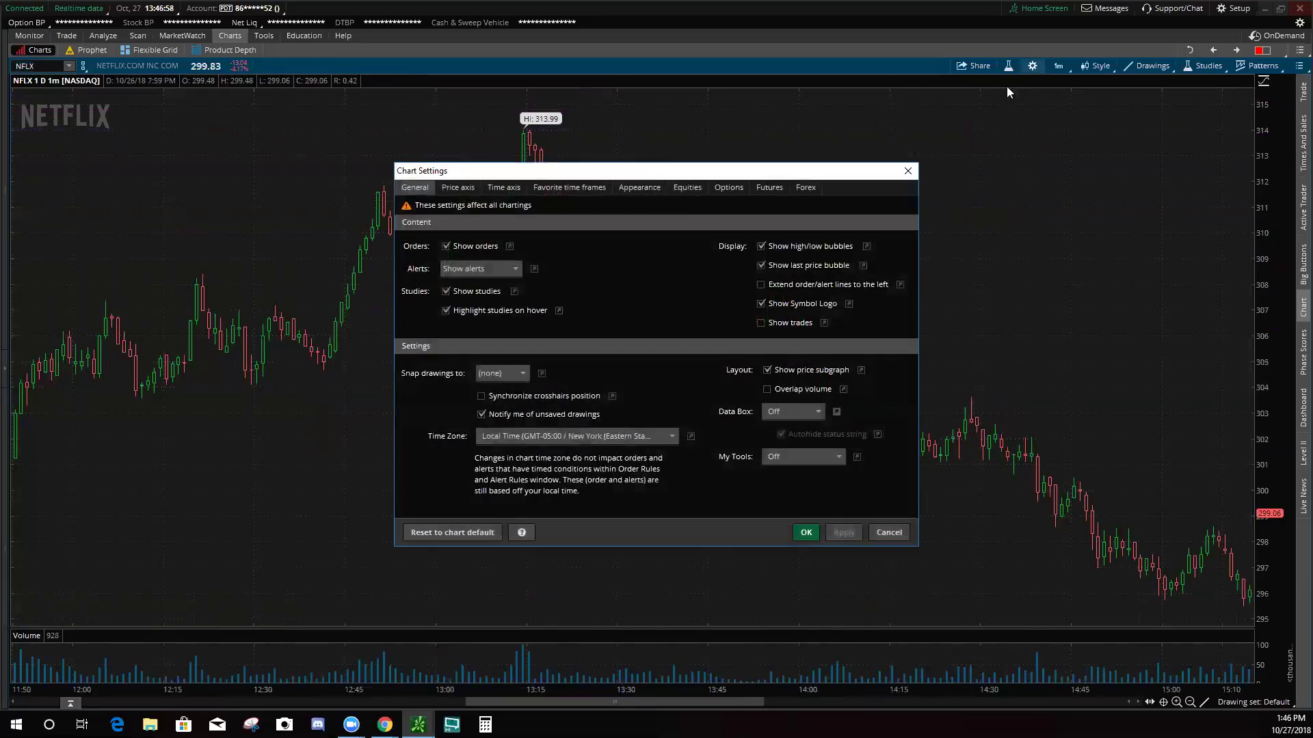
{"action": "left_click", "coordinate": [641, 186]}
{"action": "left_click", "coordinate": [435, 333]}
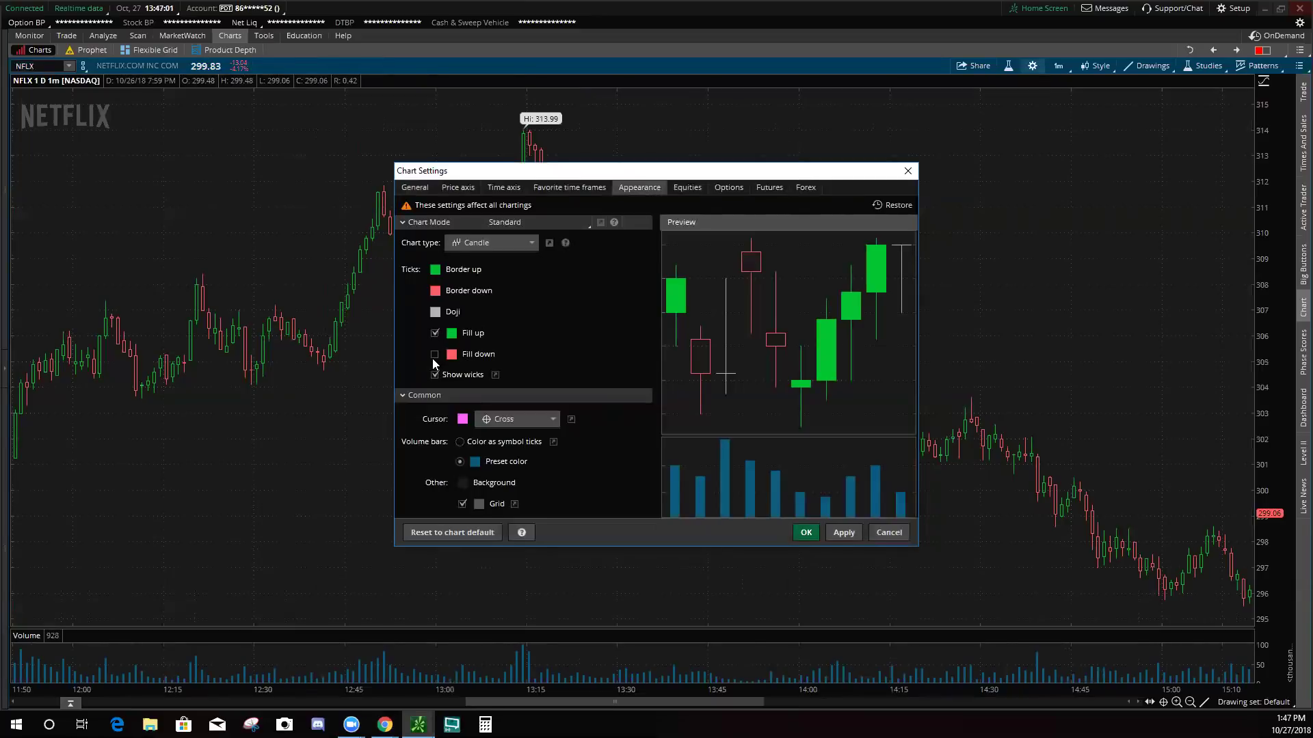
{"action": "left_click", "coordinate": [435, 354]}
{"action": "left_click", "coordinate": [842, 533]}
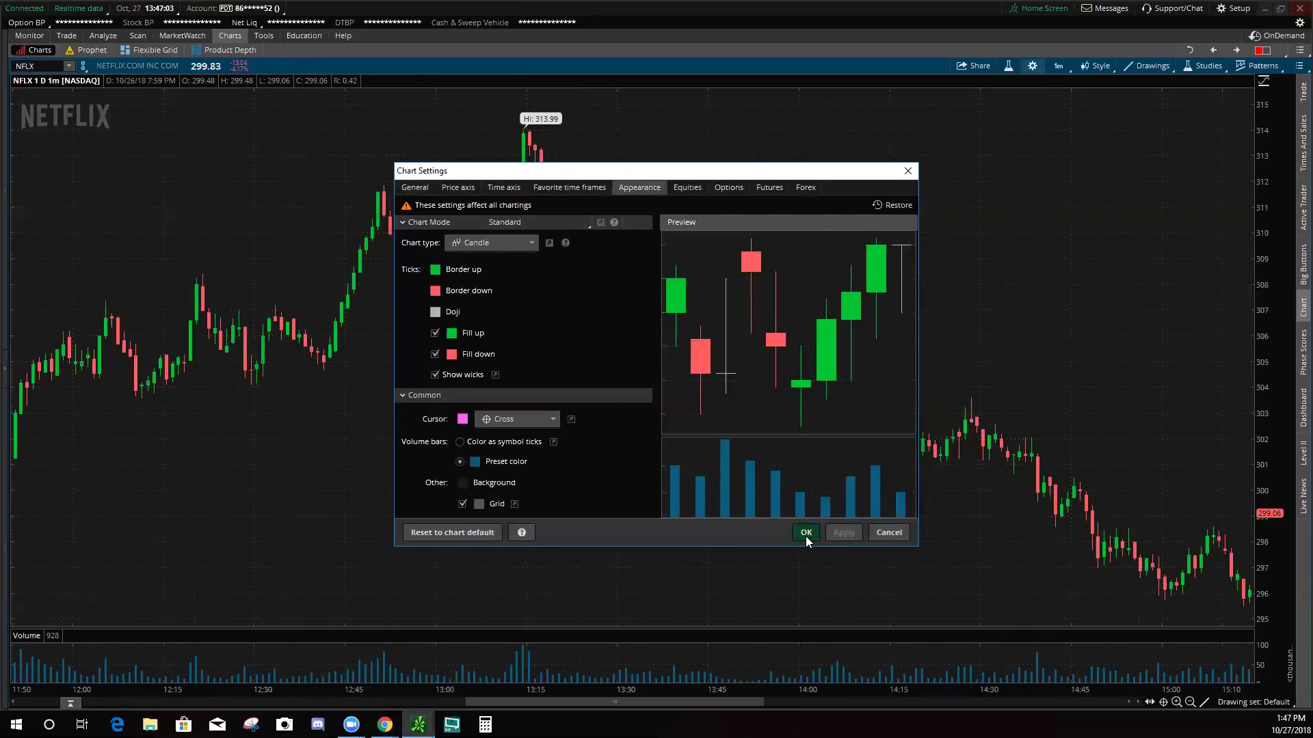
{"action": "left_click", "coordinate": [797, 534]}
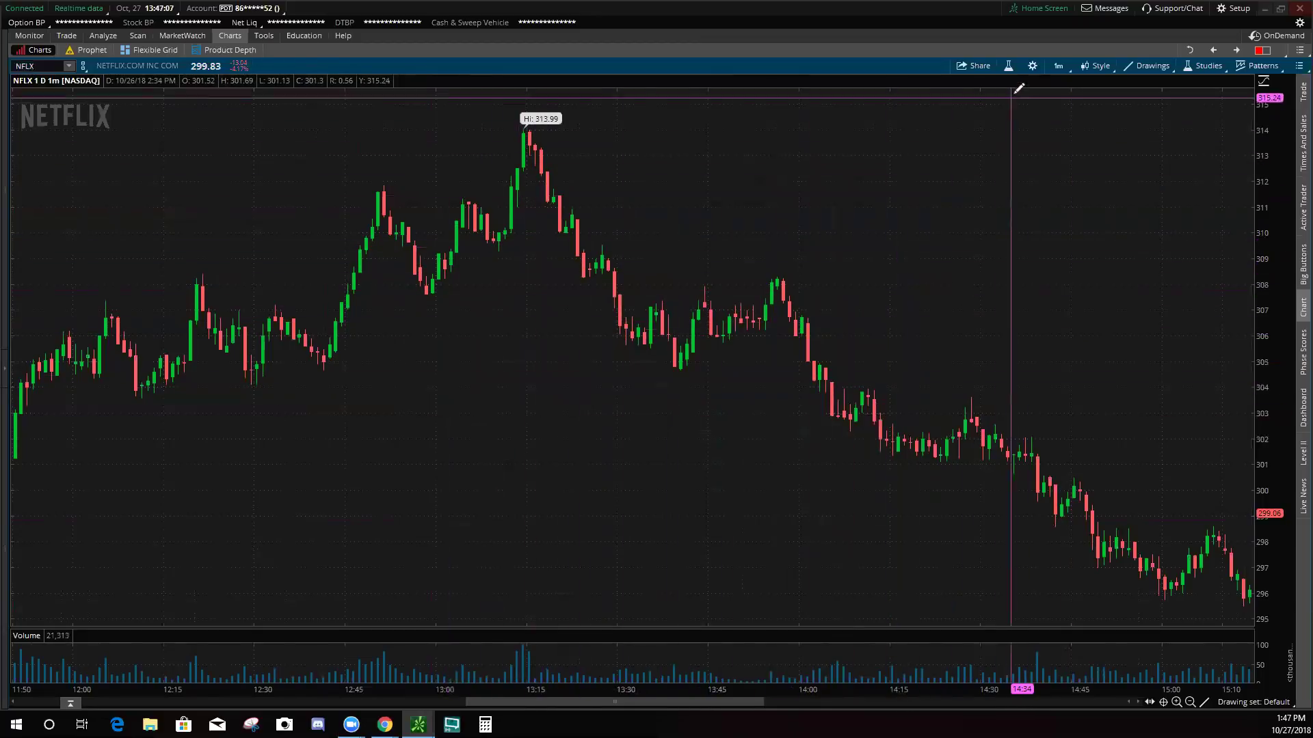
Step: Zoom out to the full day, draw then delete a yellow rectangle, and open chart settings
{"action": "left_click", "coordinate": [1189, 703]}
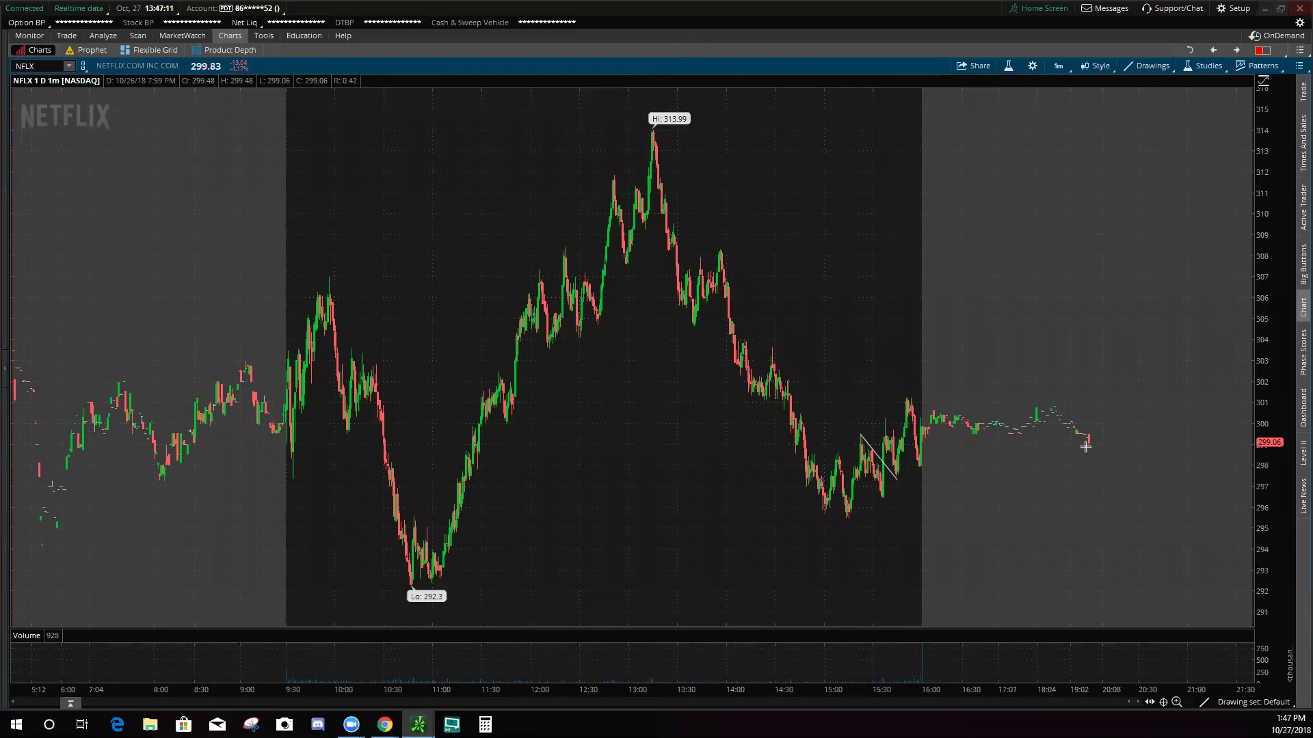
{"action": "mouse_move", "coordinate": [1096, 467]}
{"action": "left_mouse_down"}
{"action": "mouse_move", "coordinate": [1089, 385]}
{"action": "mouse_move", "coordinate": [1106, 331]}
{"action": "mouse_move", "coordinate": [1213, 281]}
{"action": "mouse_move", "coordinate": [1257, 298]}
{"action": "left_mouse_up"}
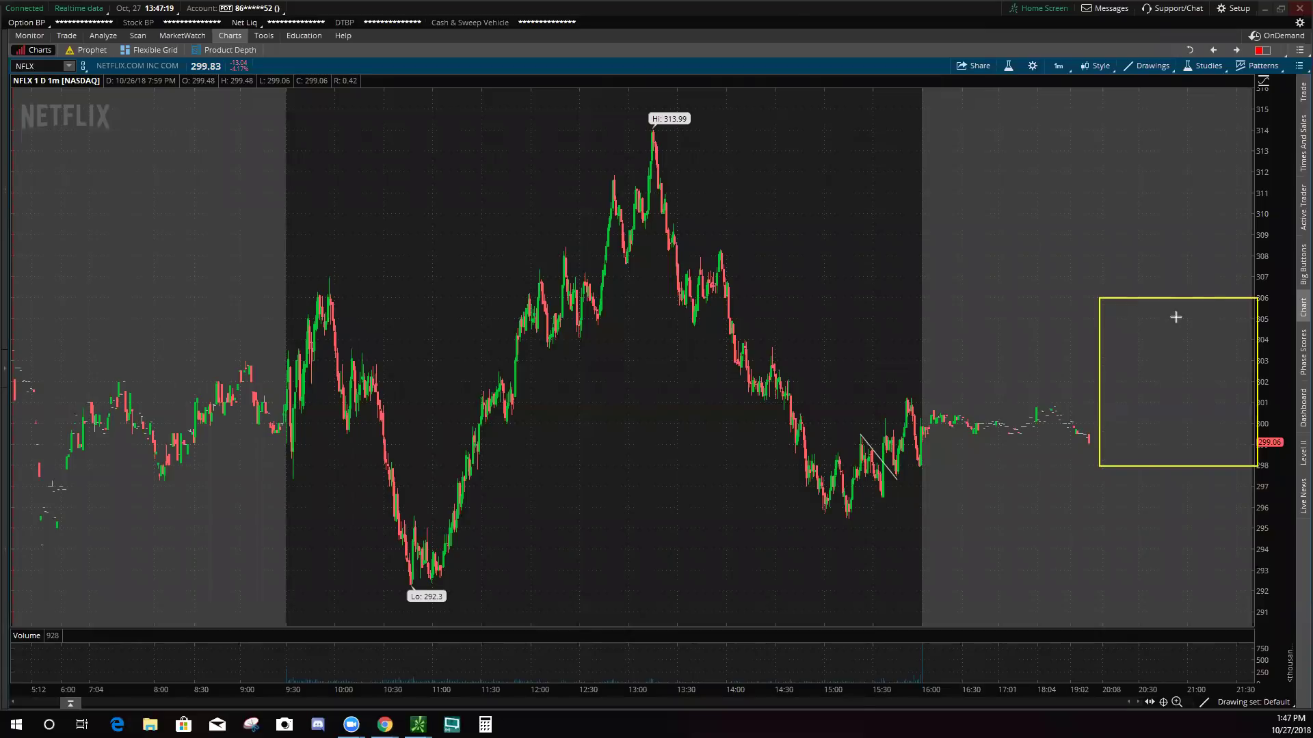
{"action": "key", "text": "Delete"}
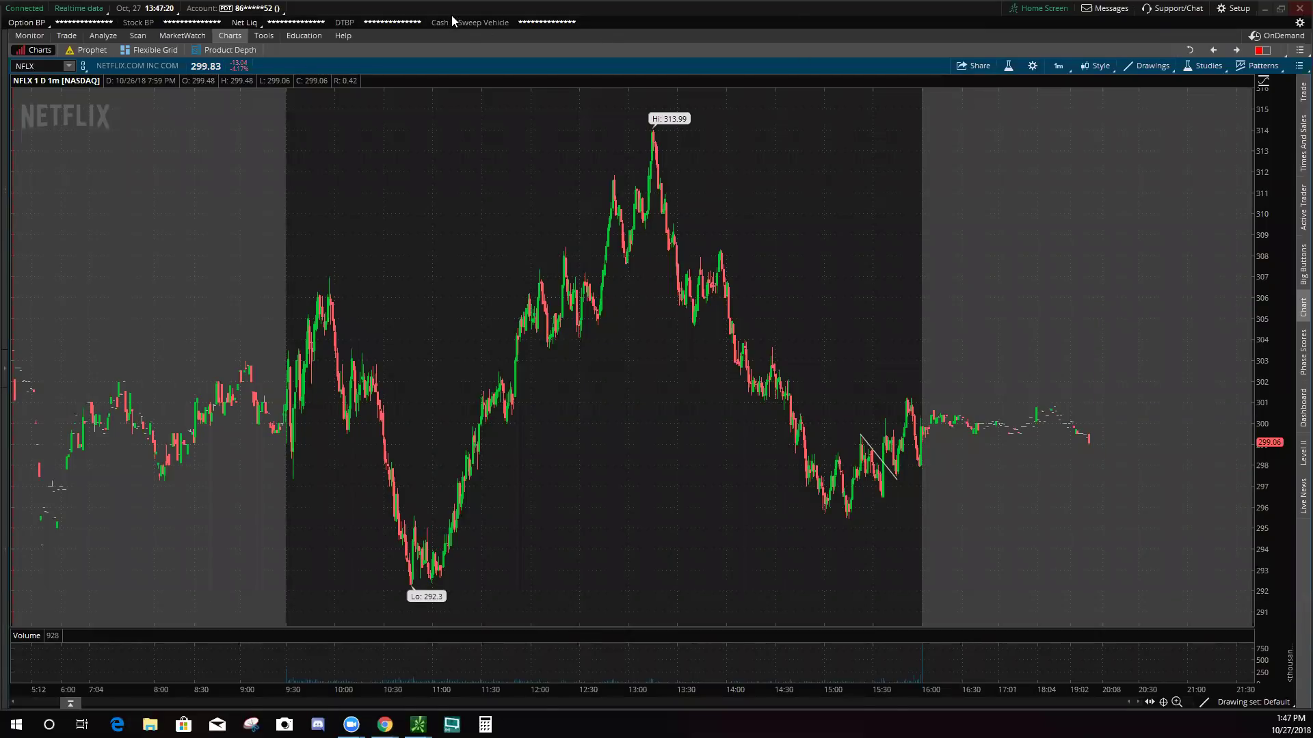
{"action": "left_click", "coordinate": [1032, 66]}
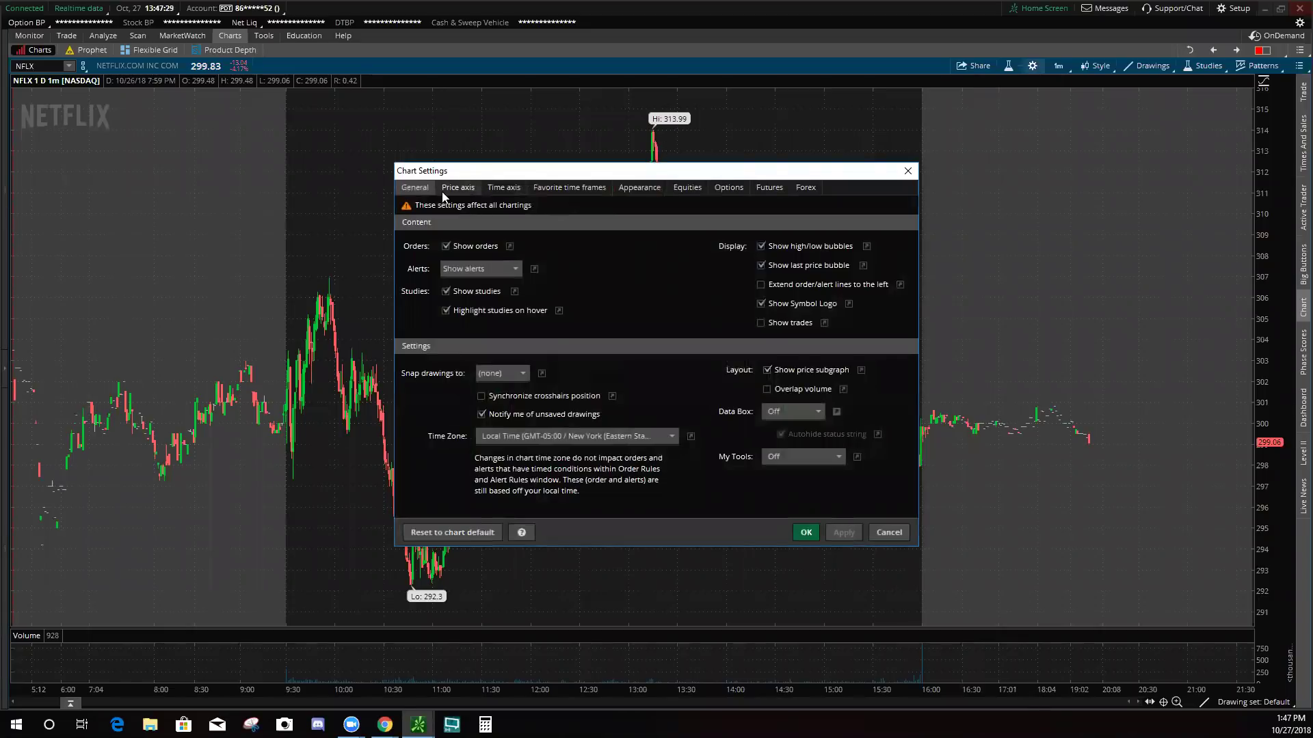
Step: Set the time axis expansion area to 0 bars and apply
{"action": "left_click", "coordinate": [504, 187]}
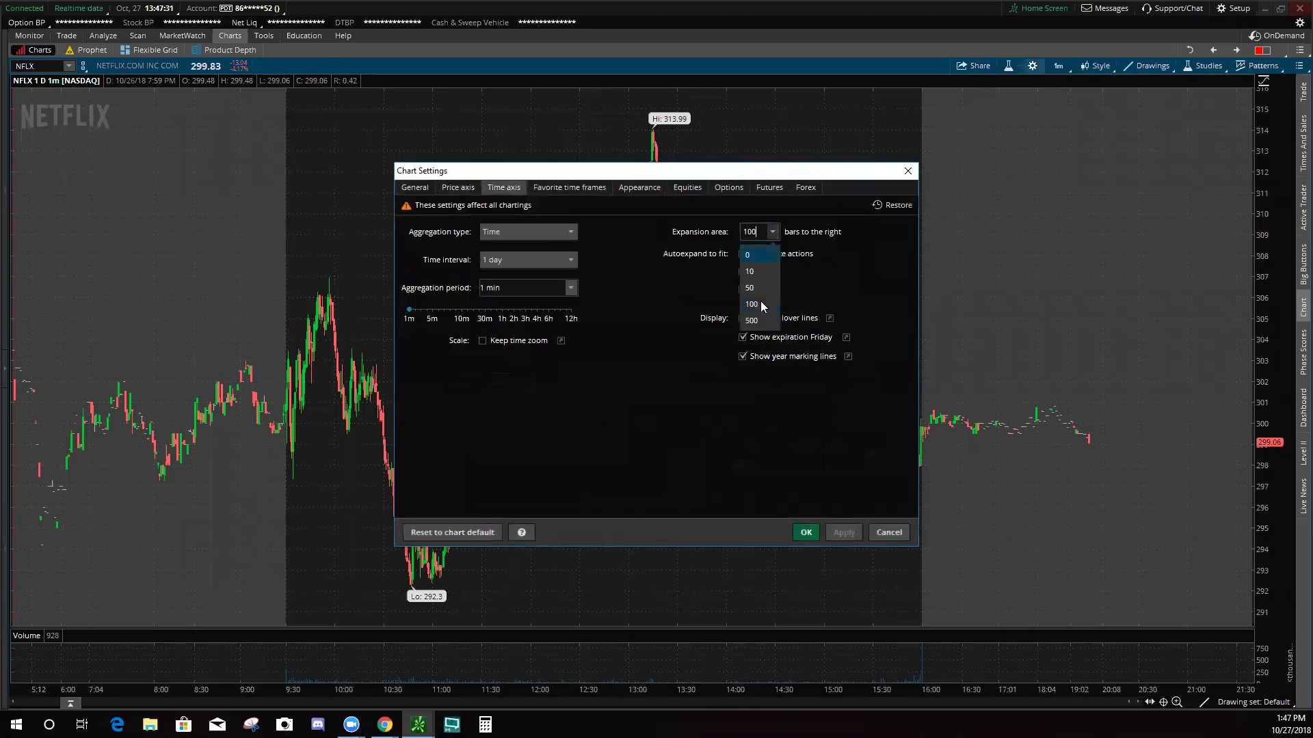
{"action": "left_click", "coordinate": [752, 255]}
{"action": "left_click", "coordinate": [844, 532]}
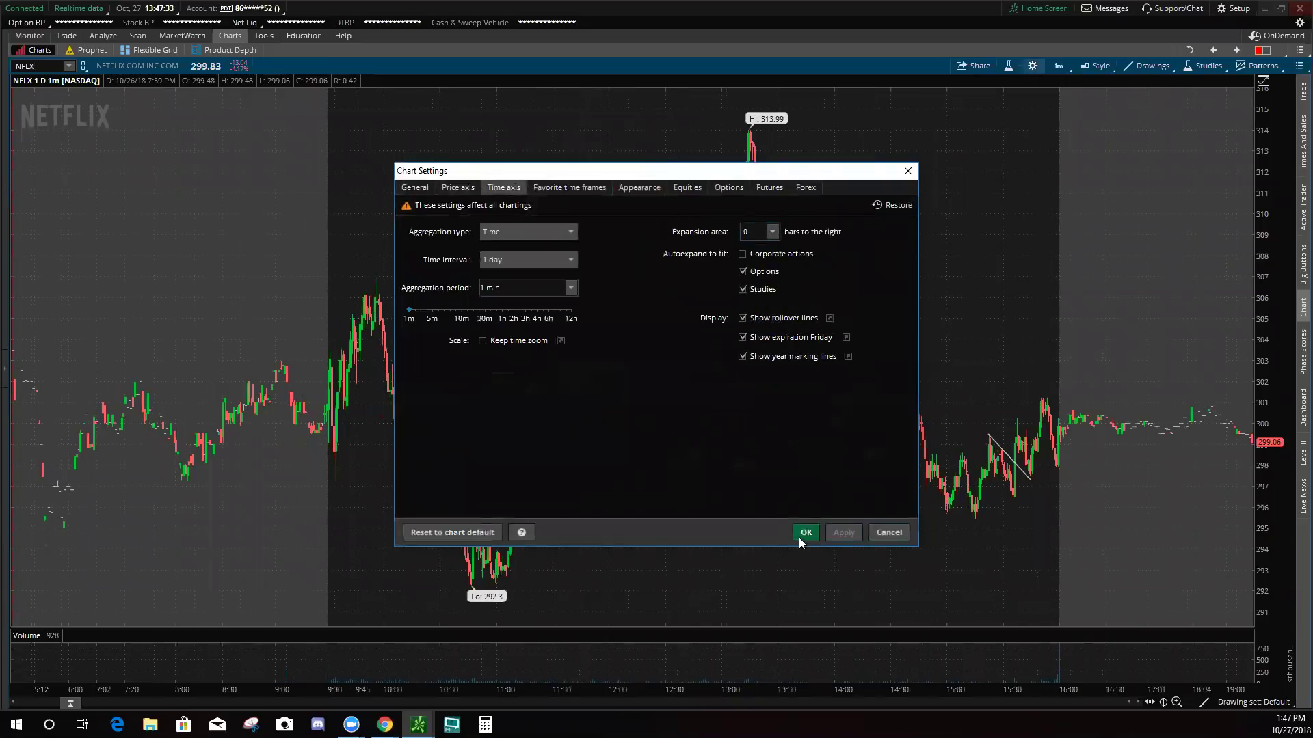
{"action": "left_click", "coordinate": [804, 533]}
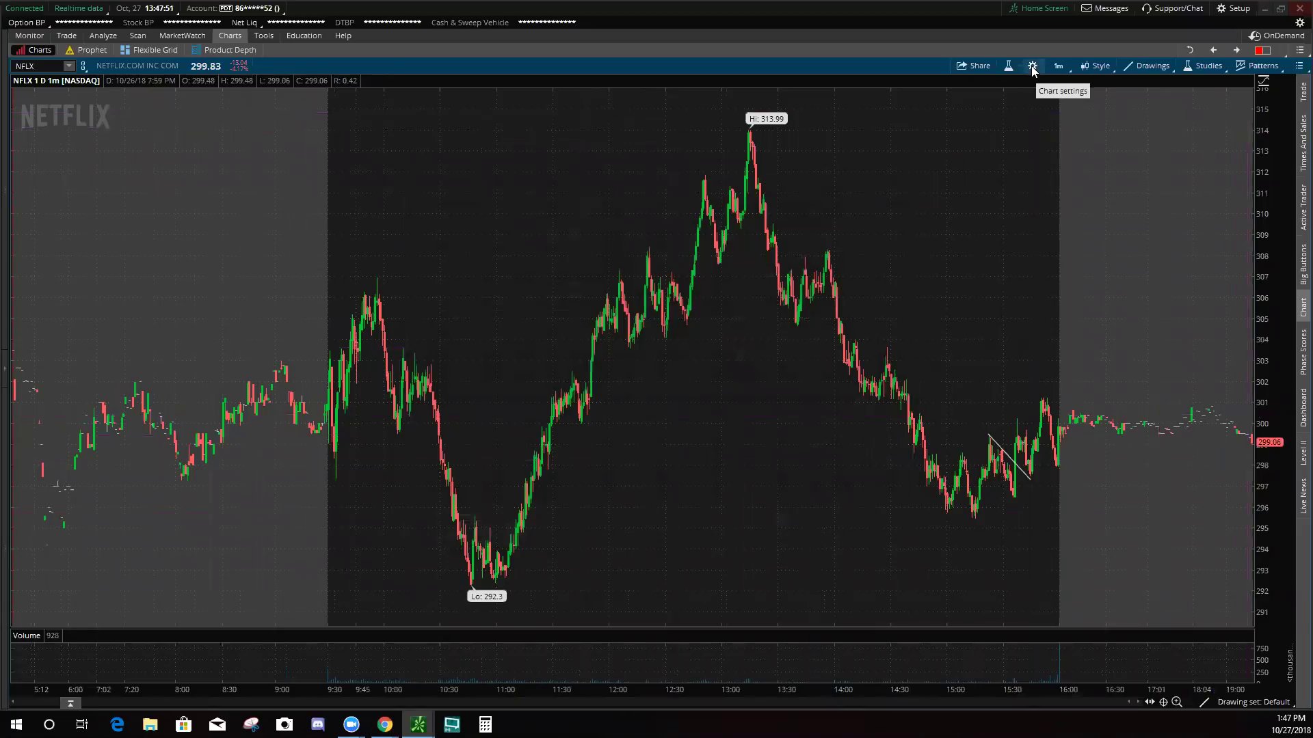
Step: Change the time axis expansion area to 100 bars and apply
{"action": "left_click", "coordinate": [1032, 67]}
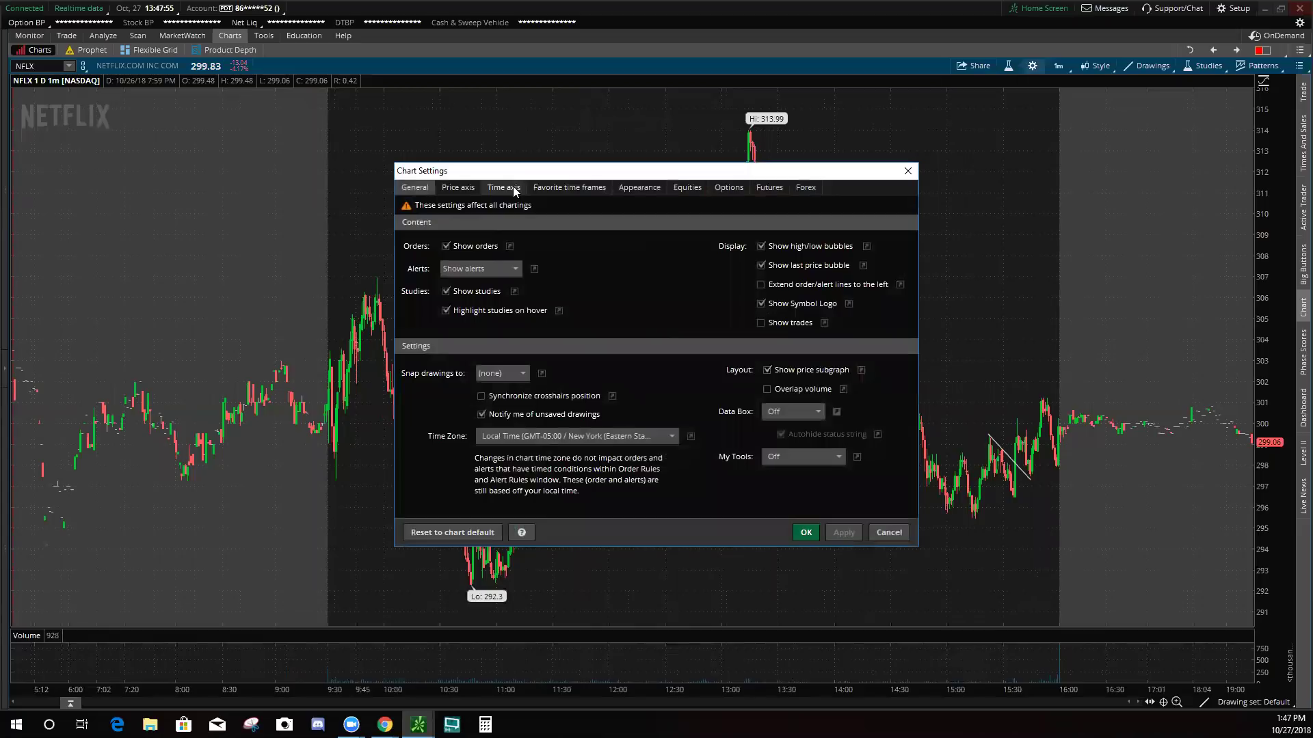
{"action": "left_click", "coordinate": [512, 186]}
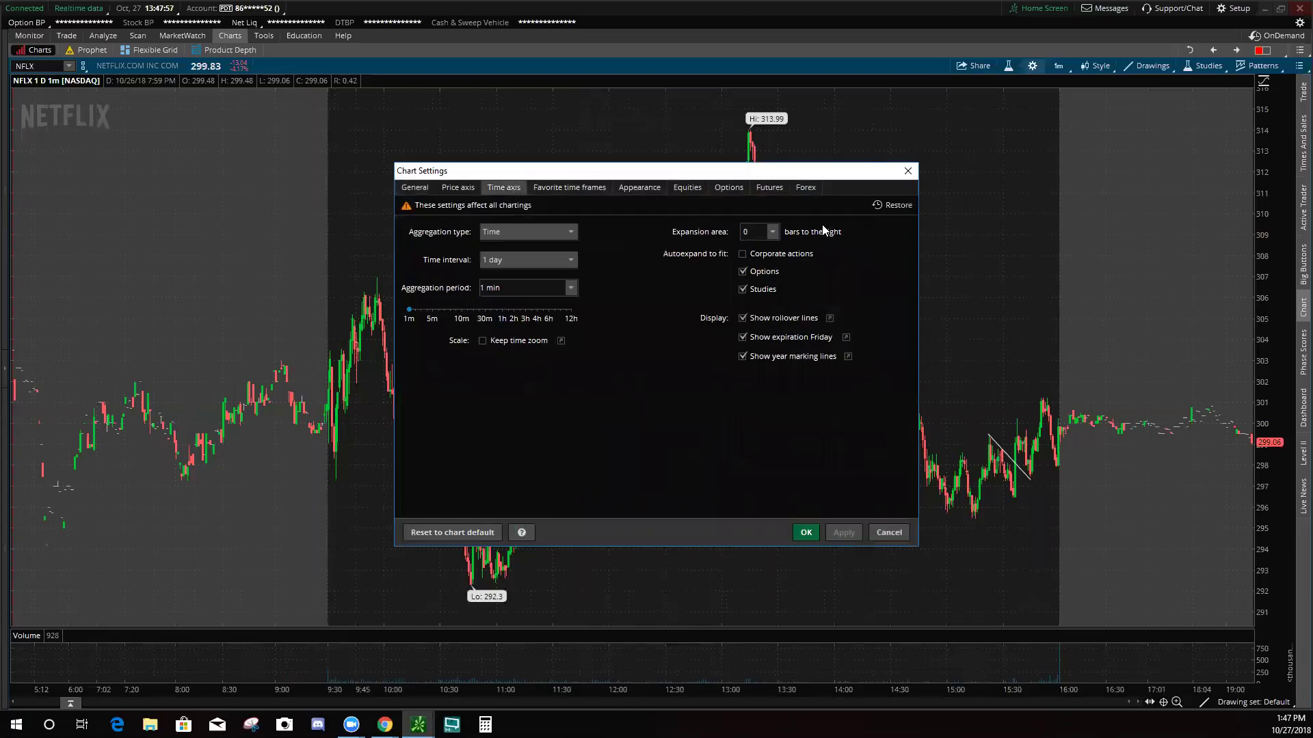
{"action": "left_click", "coordinate": [770, 233]}
{"action": "left_click", "coordinate": [759, 308]}
{"action": "left_click", "coordinate": [845, 534]}
{"action": "left_click", "coordinate": [807, 532]}
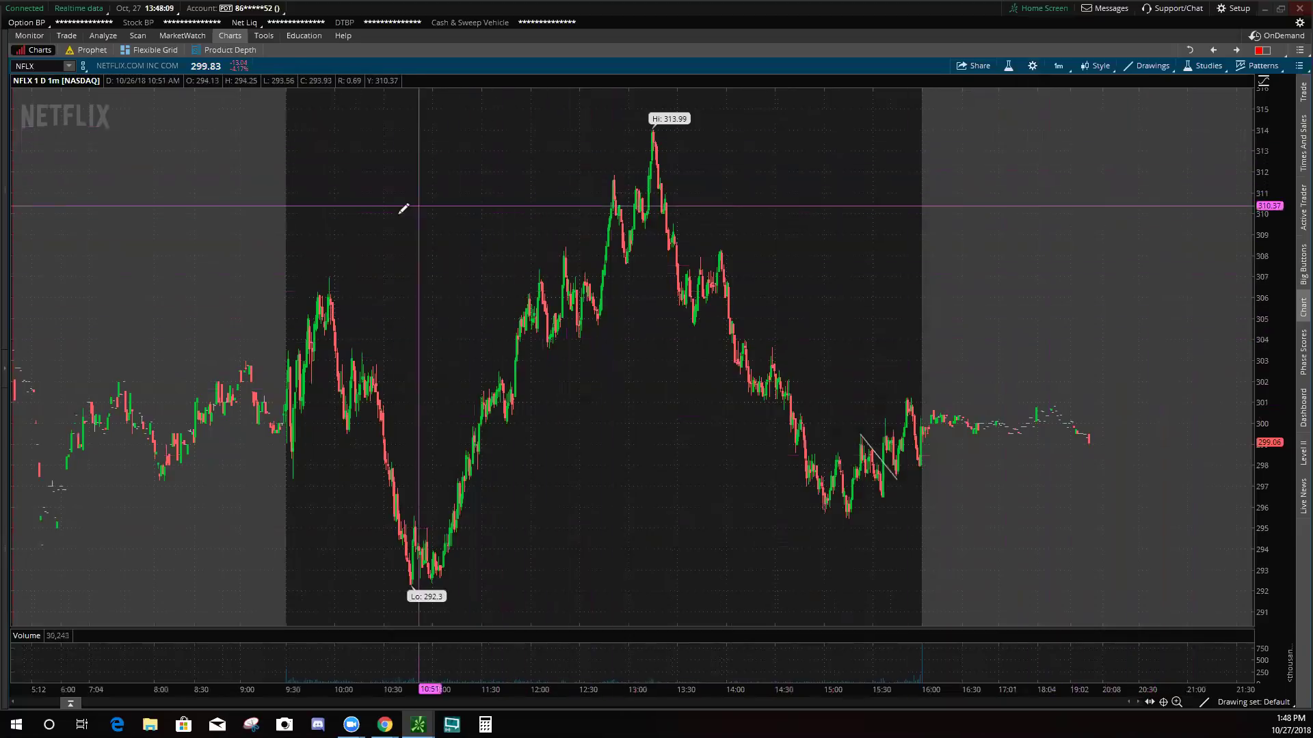
Step: Zoom into 10:38–15:35 and set the crosshair cursor colour to light purple
{"action": "left_click_drag", "start_coordinate": [400, 211], "coordinate": [1111, 240]}
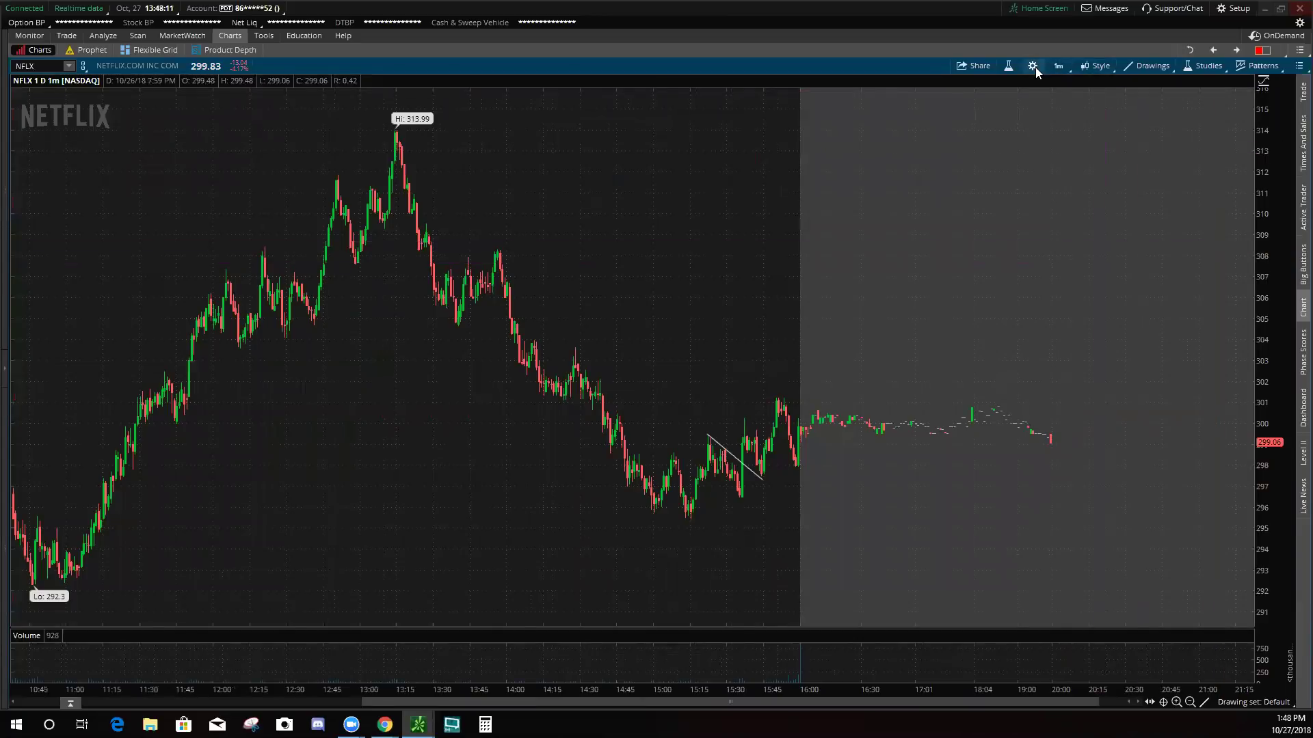
{"action": "left_click", "coordinate": [1032, 67]}
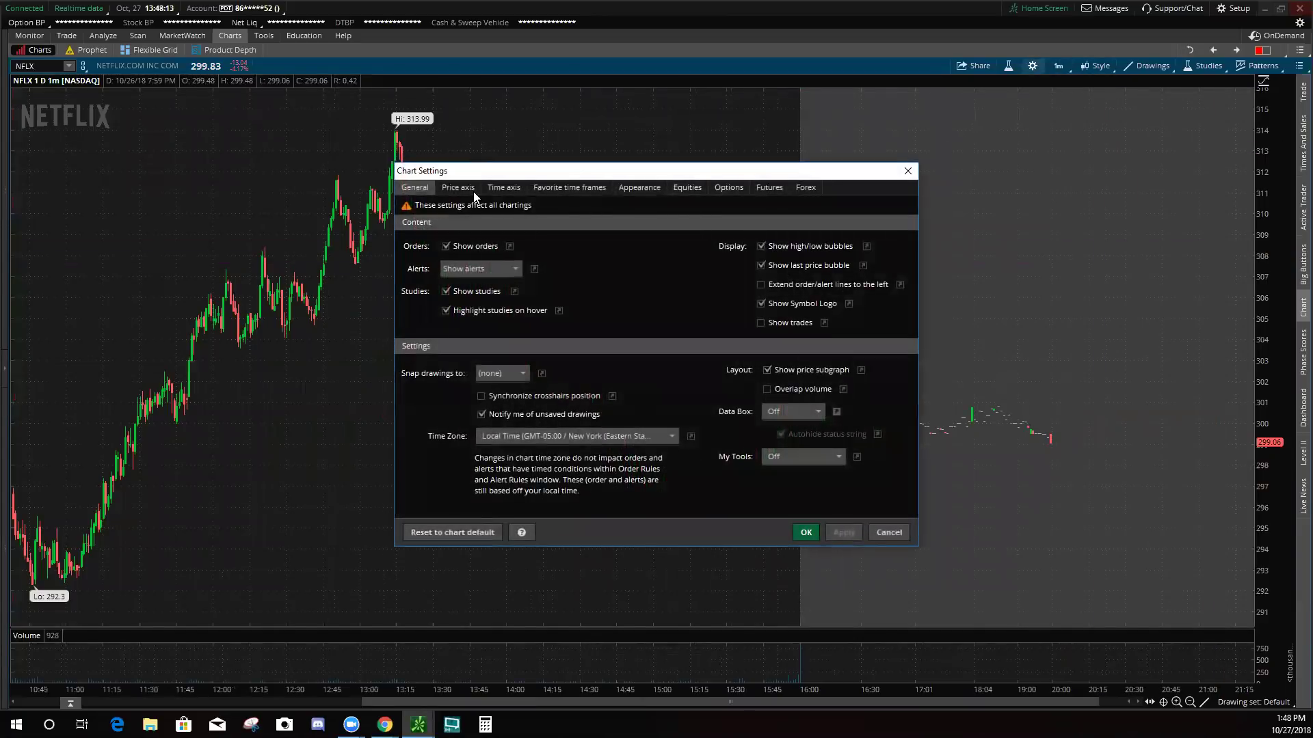
{"action": "left_click", "coordinate": [638, 188]}
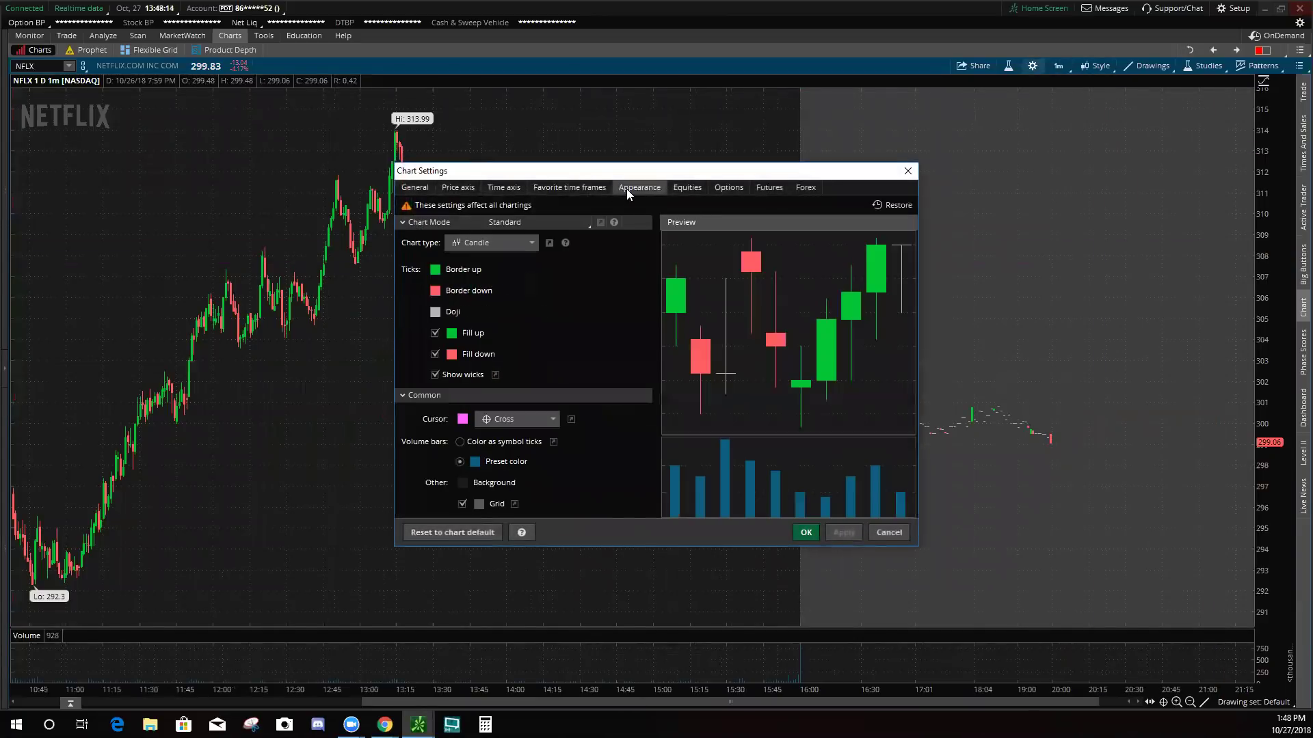
{"action": "left_click", "coordinate": [463, 419]}
{"action": "left_click", "coordinate": [484, 443]}
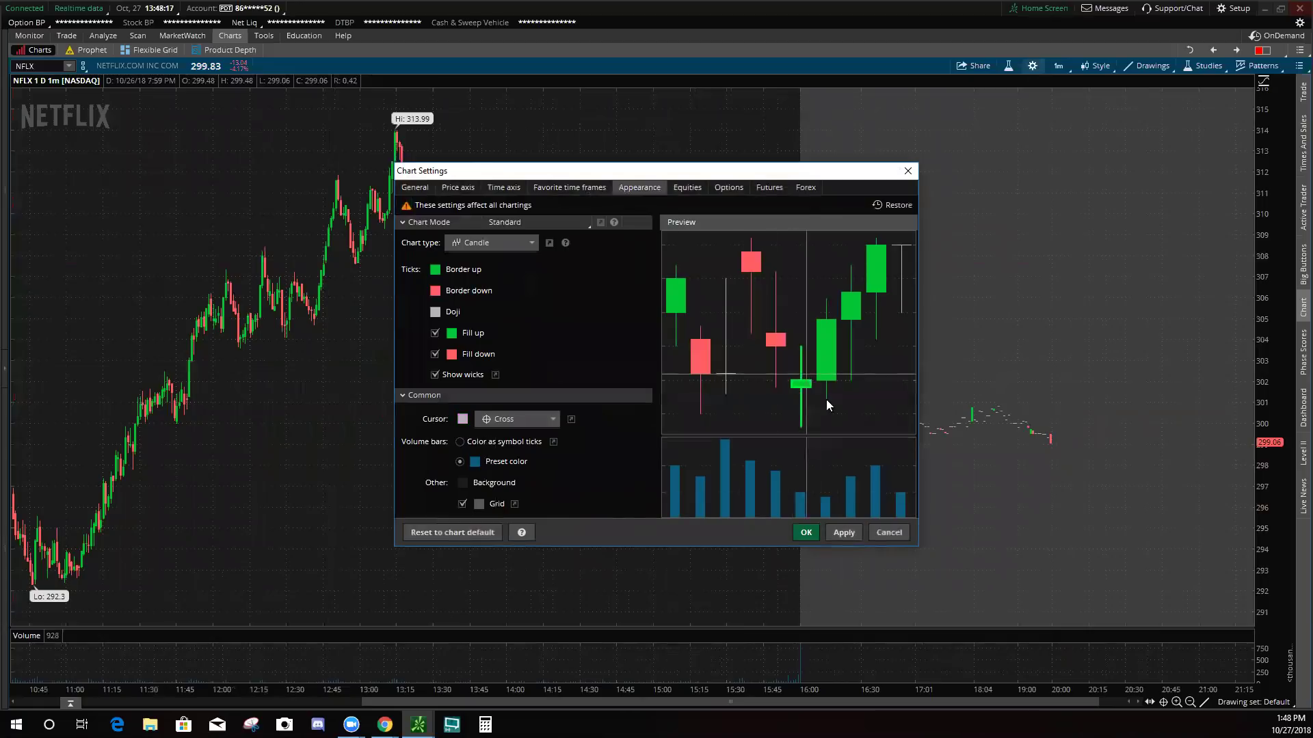
{"action": "left_click", "coordinate": [805, 533]}
Step: Change the cursor colour to magenta and zoom into the afternoon session
{"action": "left_click_drag", "start_coordinate": [175, 266], "coordinate": [1028, 269]}
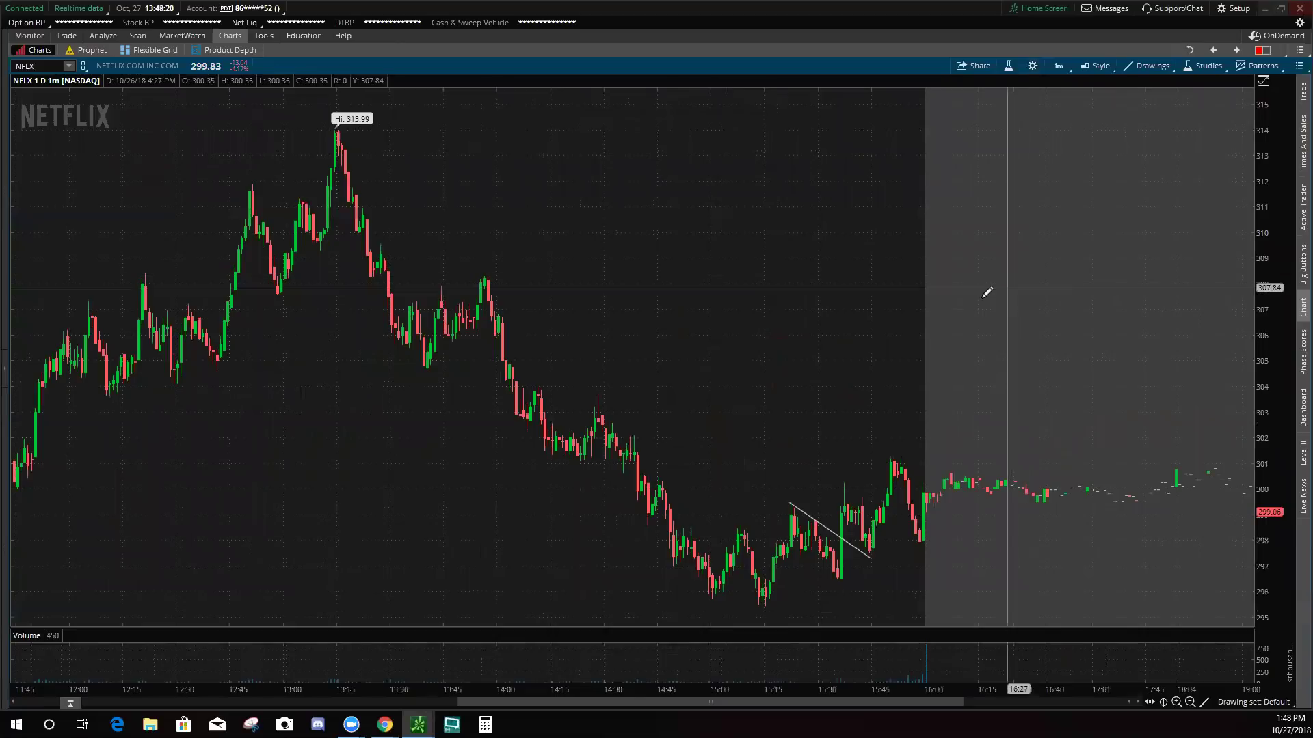
{"action": "left_click", "coordinate": [1037, 69]}
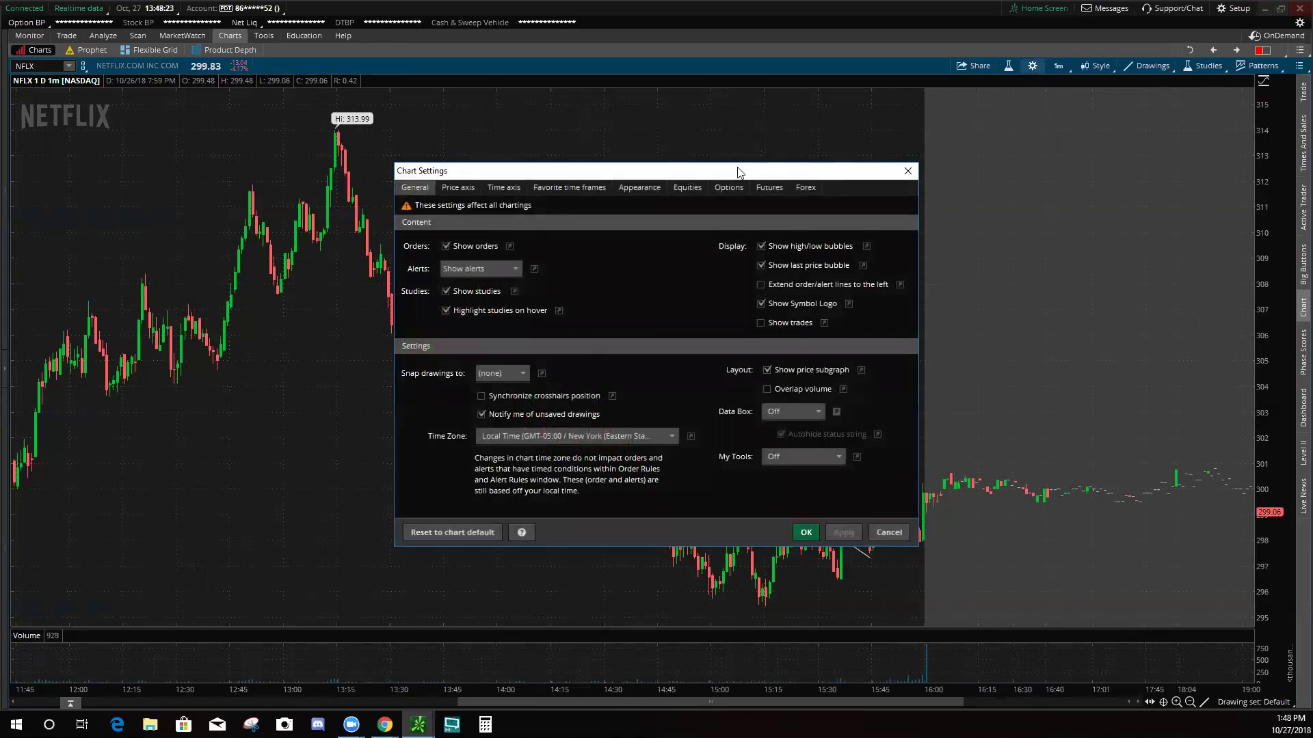
{"action": "left_click", "coordinate": [637, 186]}
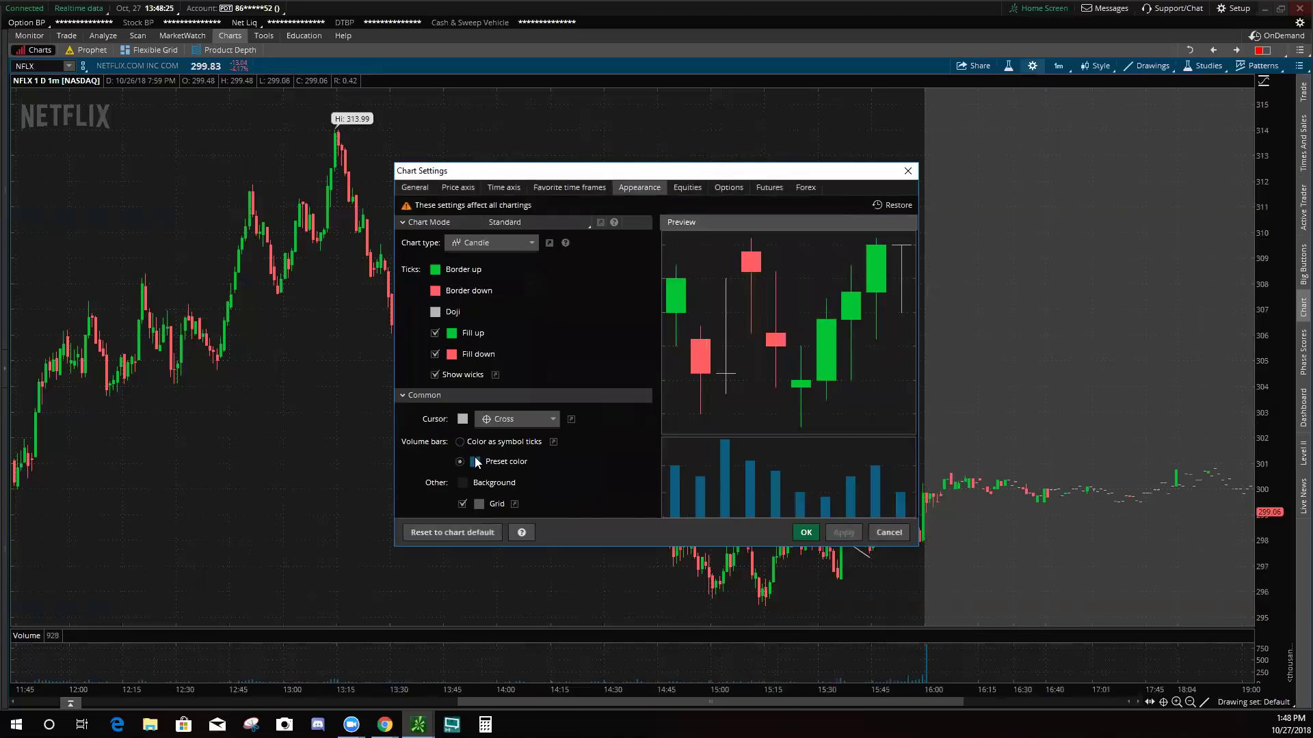
{"action": "left_click", "coordinate": [462, 420]}
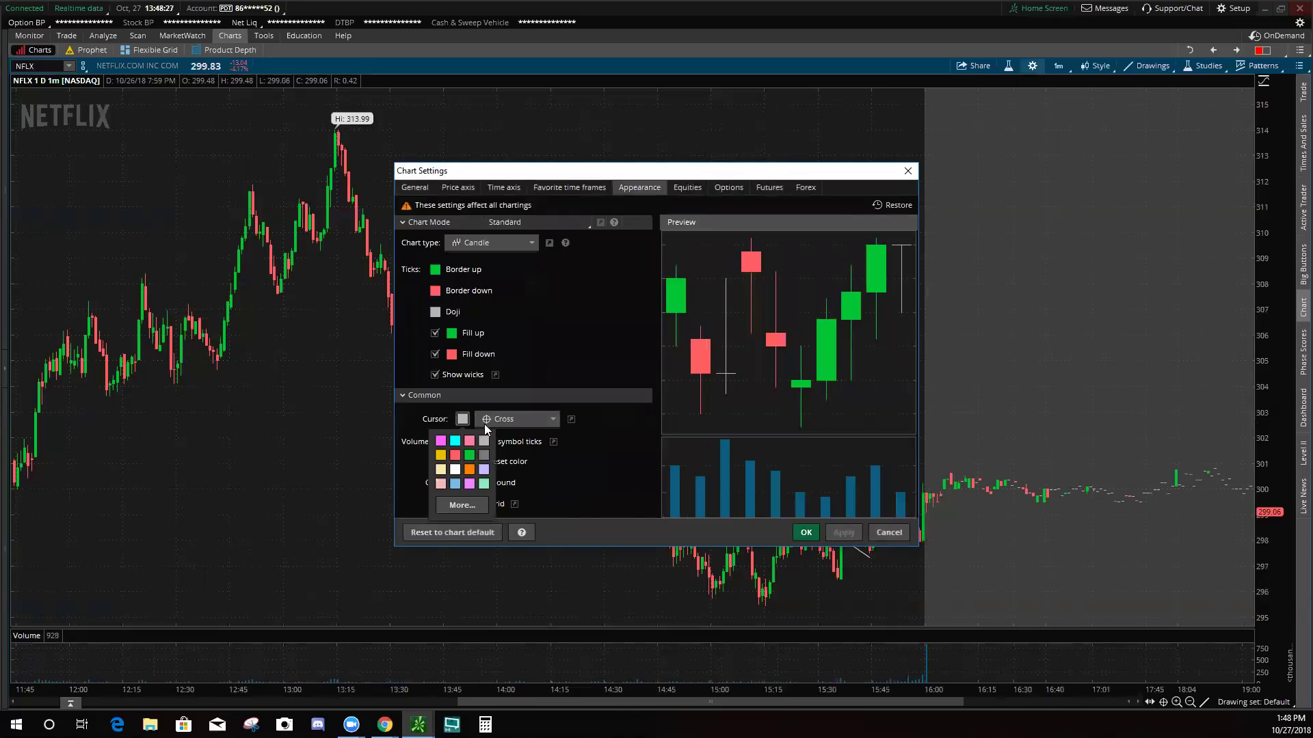
{"action": "left_click", "coordinate": [443, 443]}
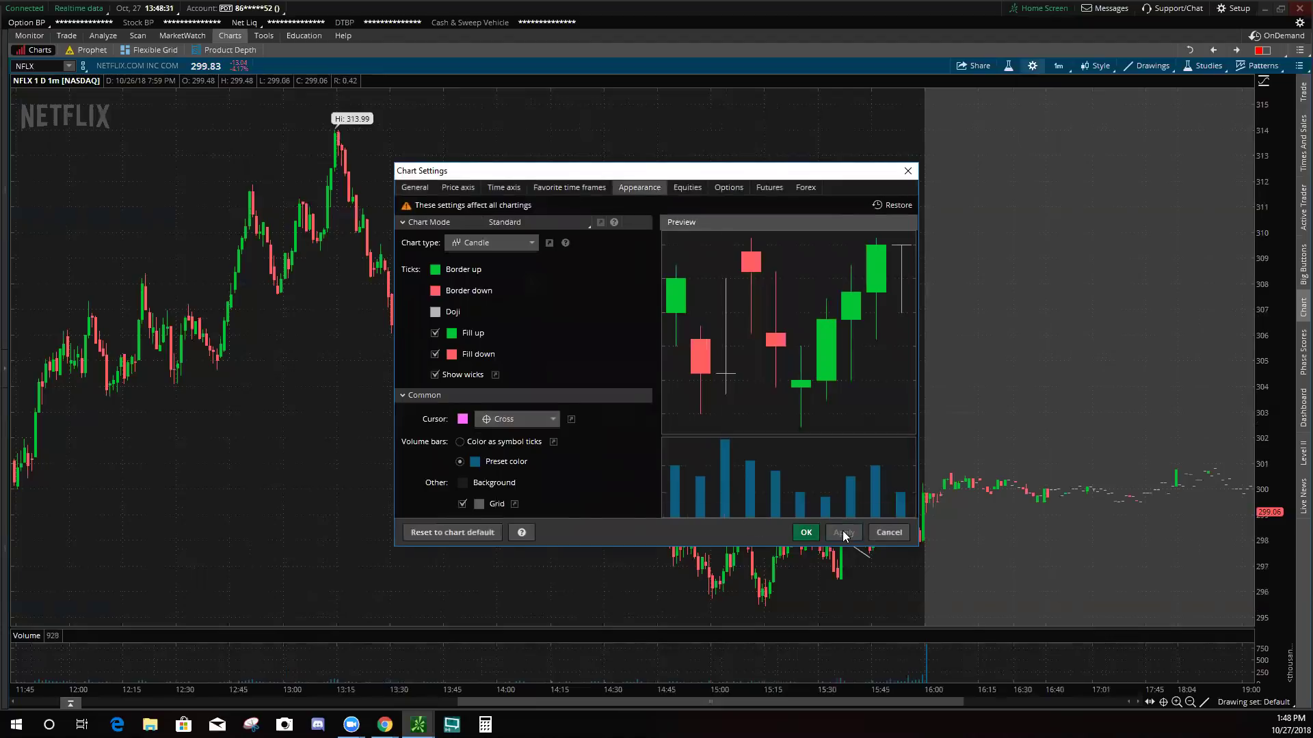
{"action": "left_click", "coordinate": [807, 533]}
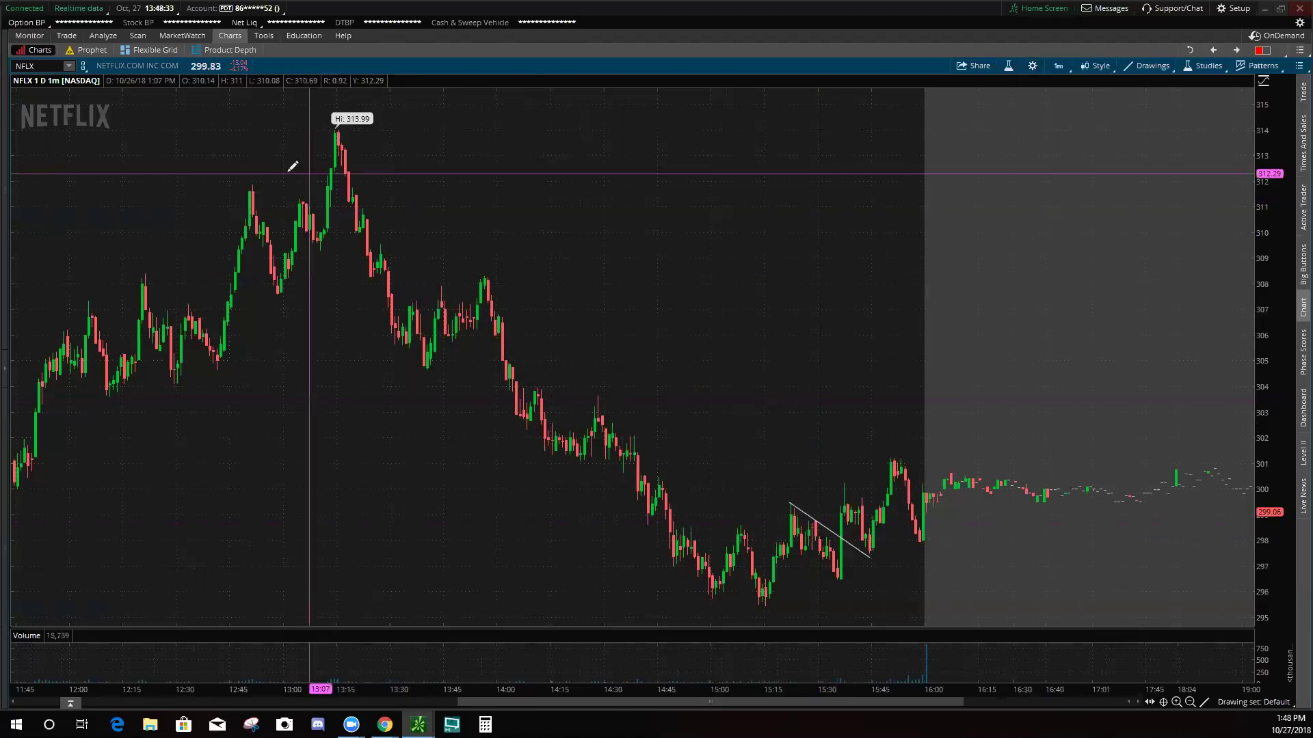
{"action": "left_click_drag", "start_coordinate": [282, 177], "coordinate": [1005, 258]}
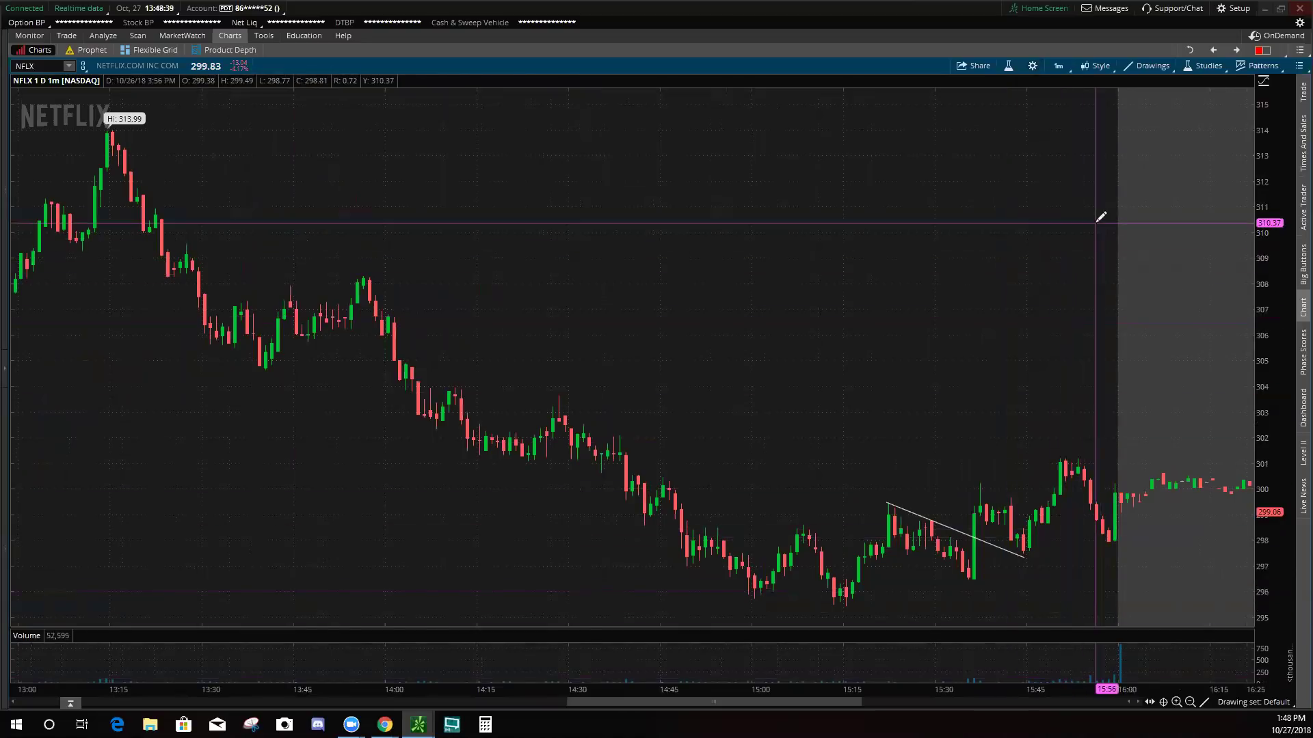
{"action": "left_click", "coordinate": [1032, 66]}
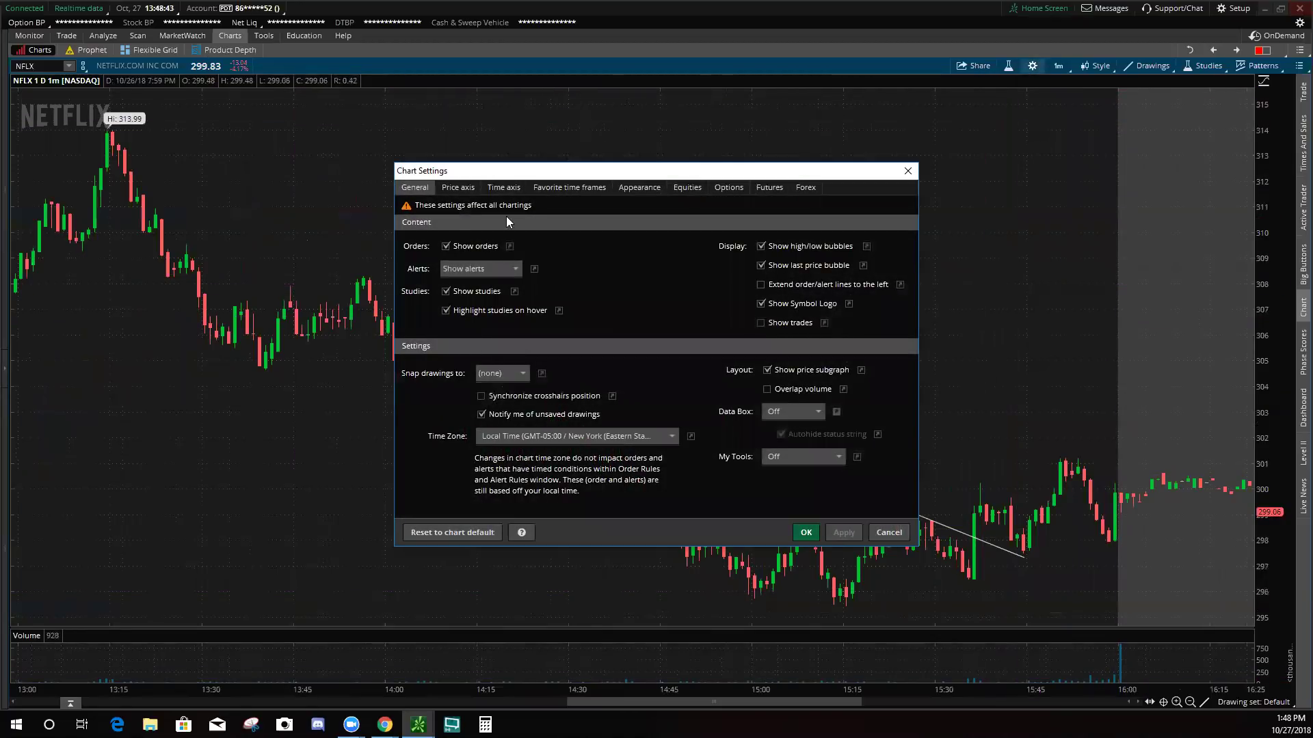
{"action": "left_click", "coordinate": [767, 389]}
{"action": "left_click", "coordinate": [842, 531]}
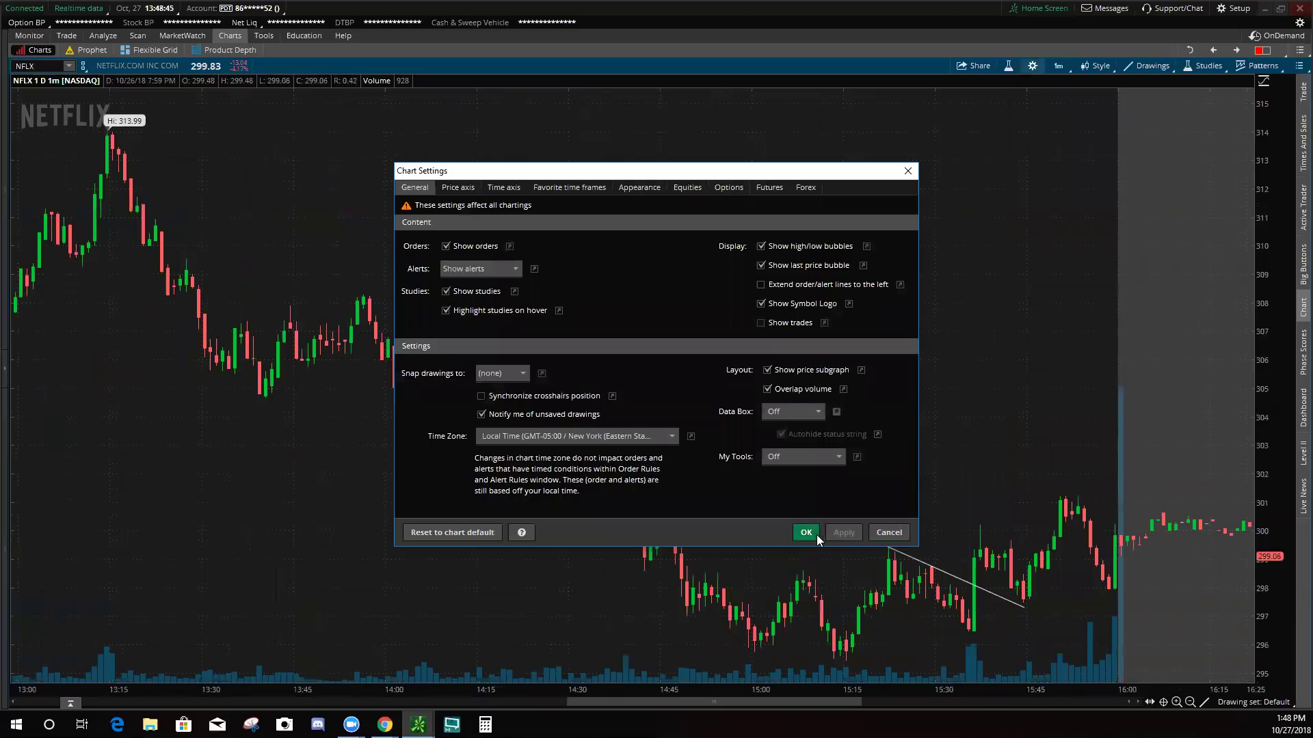
{"action": "left_click", "coordinate": [806, 532]}
{"action": "left_click_drag", "start_coordinate": [892, 480], "coordinate": [1251, 506]}
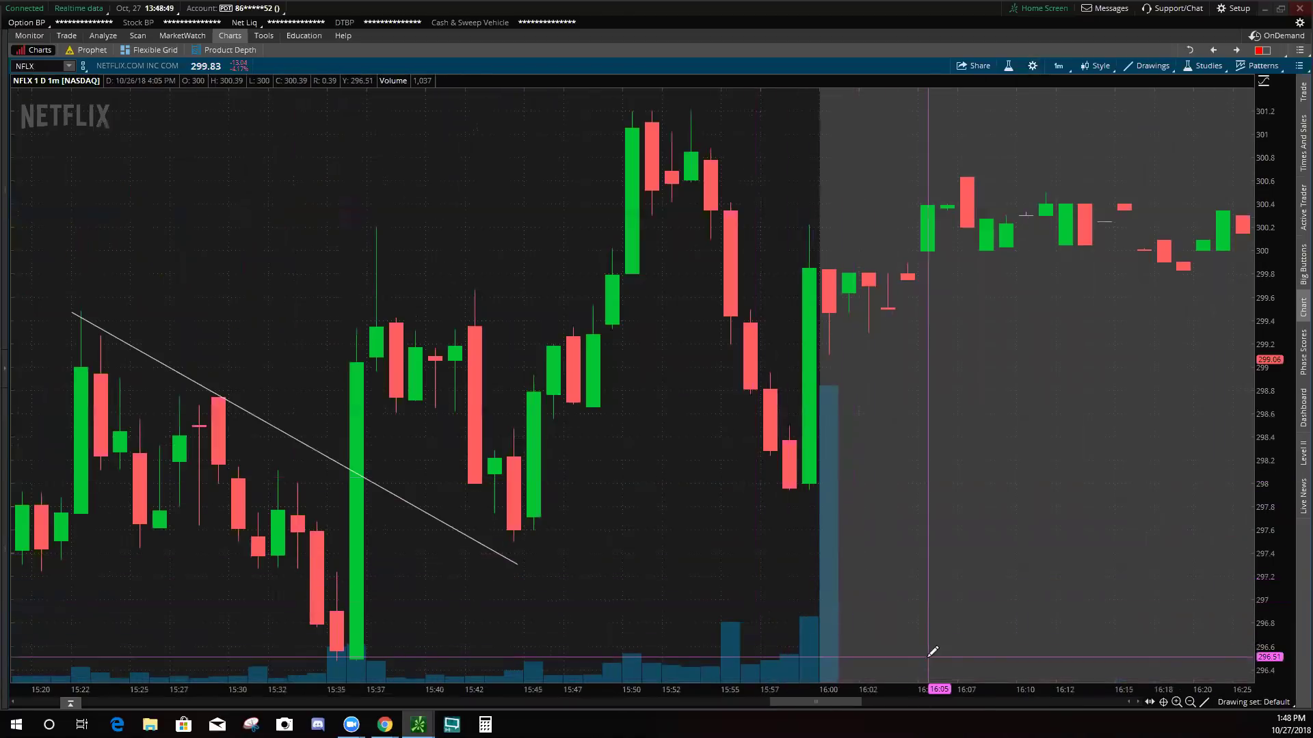
{"action": "left_click", "coordinate": [1033, 65]}
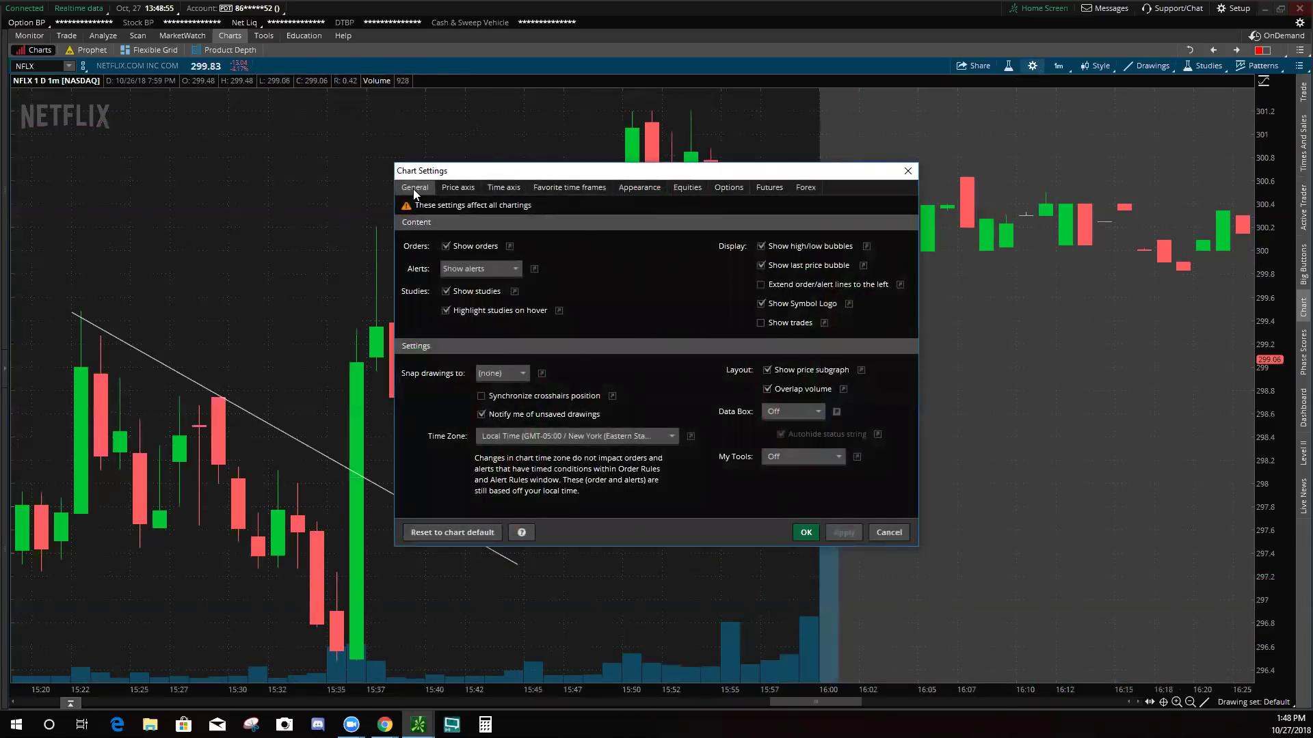
{"action": "left_click", "coordinate": [767, 389]}
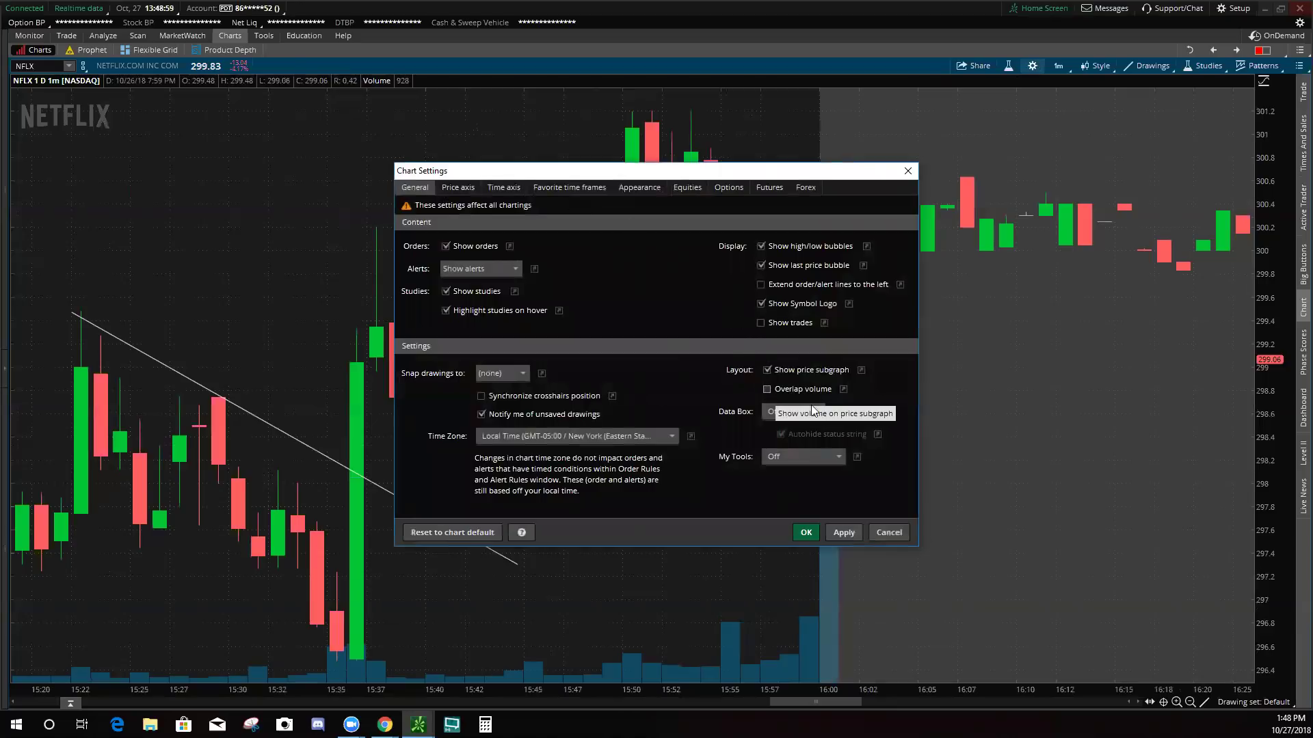
{"action": "left_click", "coordinate": [845, 532]}
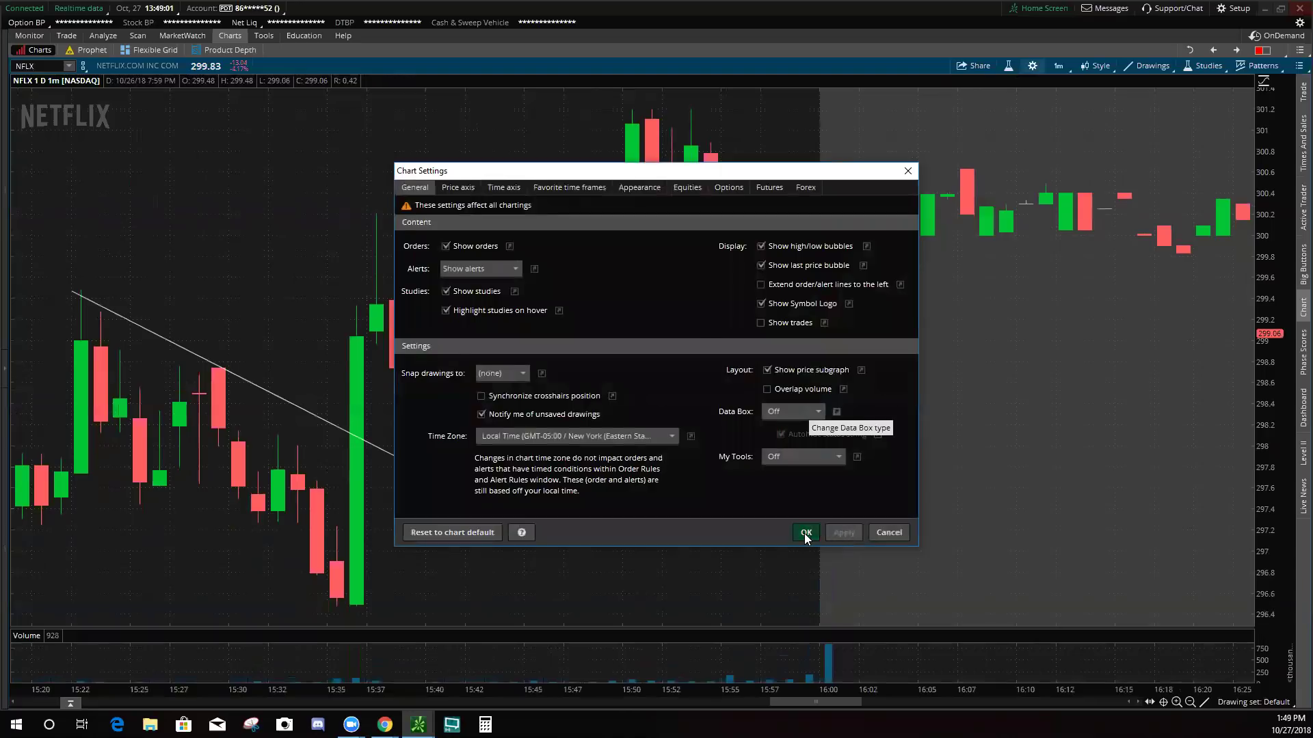
{"action": "left_click", "coordinate": [804, 533]}
{"action": "left_click_drag", "start_coordinate": [261, 231], "coordinate": [1231, 337]}
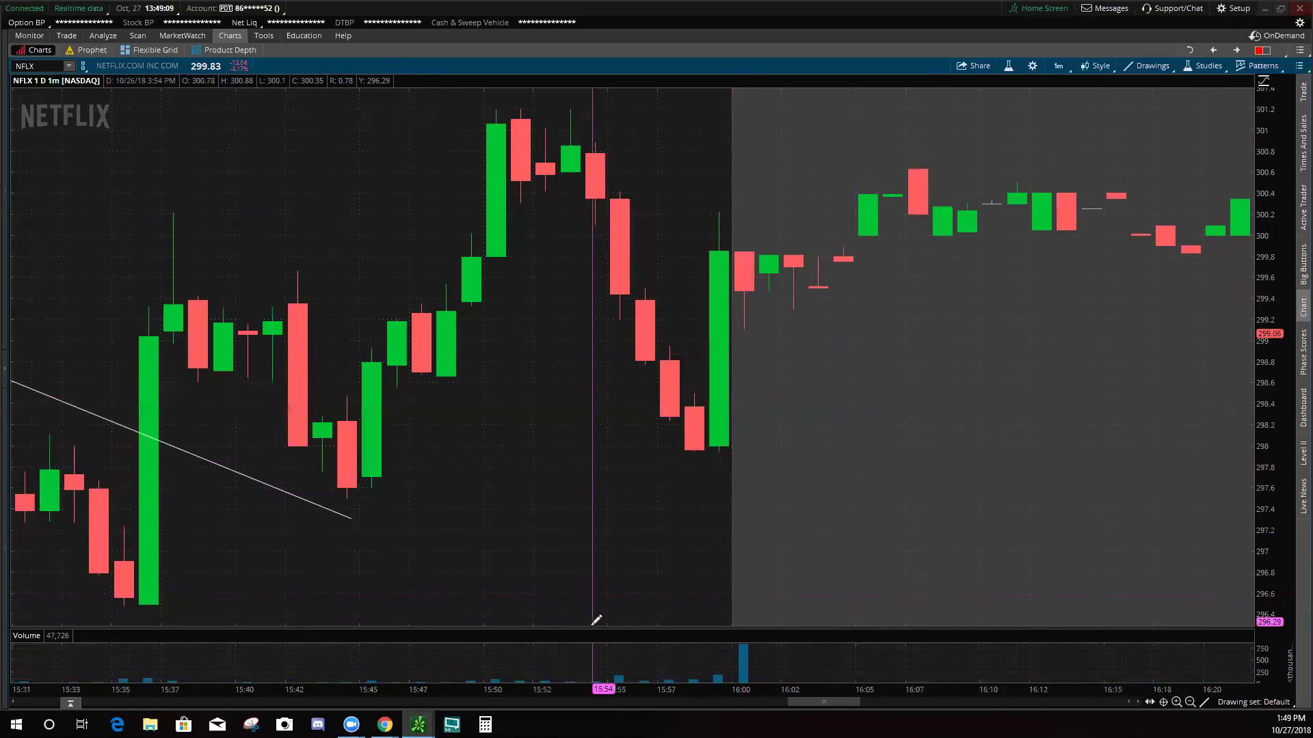
{"action": "left_click", "coordinate": [1190, 702]}
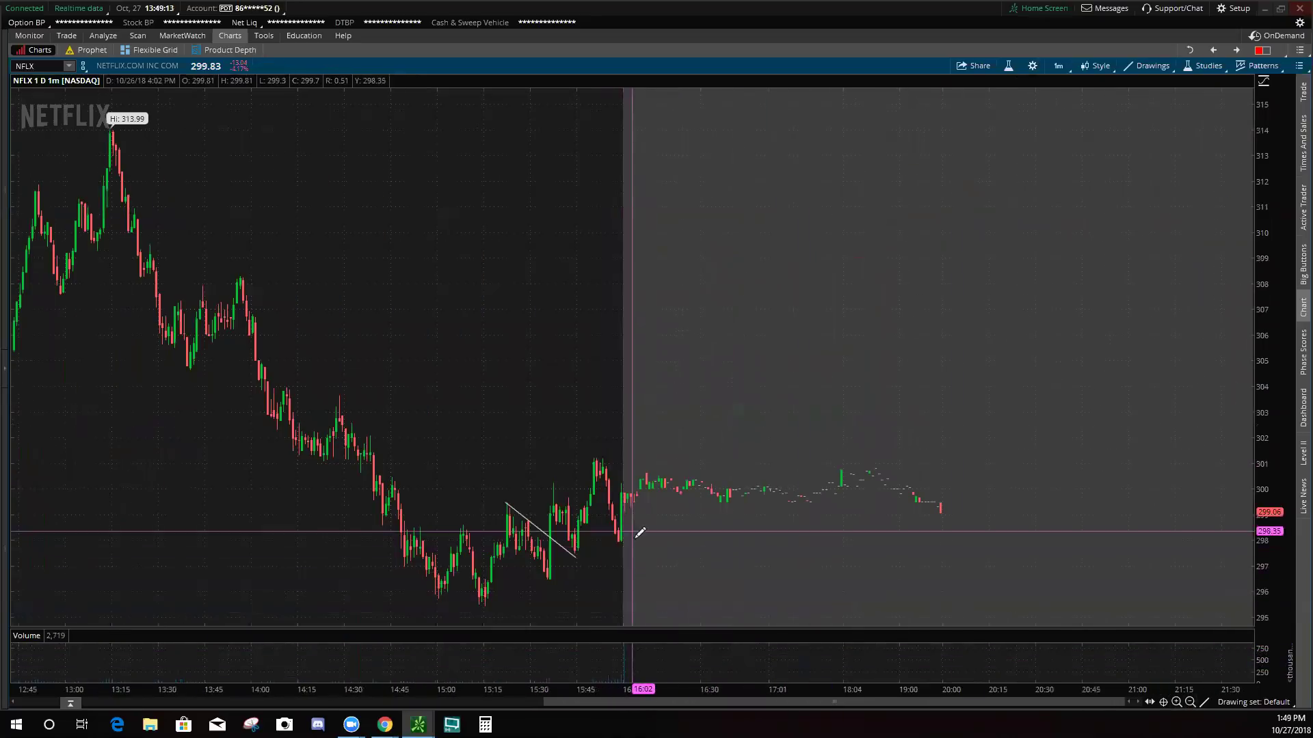
{"action": "left_click_drag", "start_coordinate": [713, 701], "coordinate": [324, 704]}
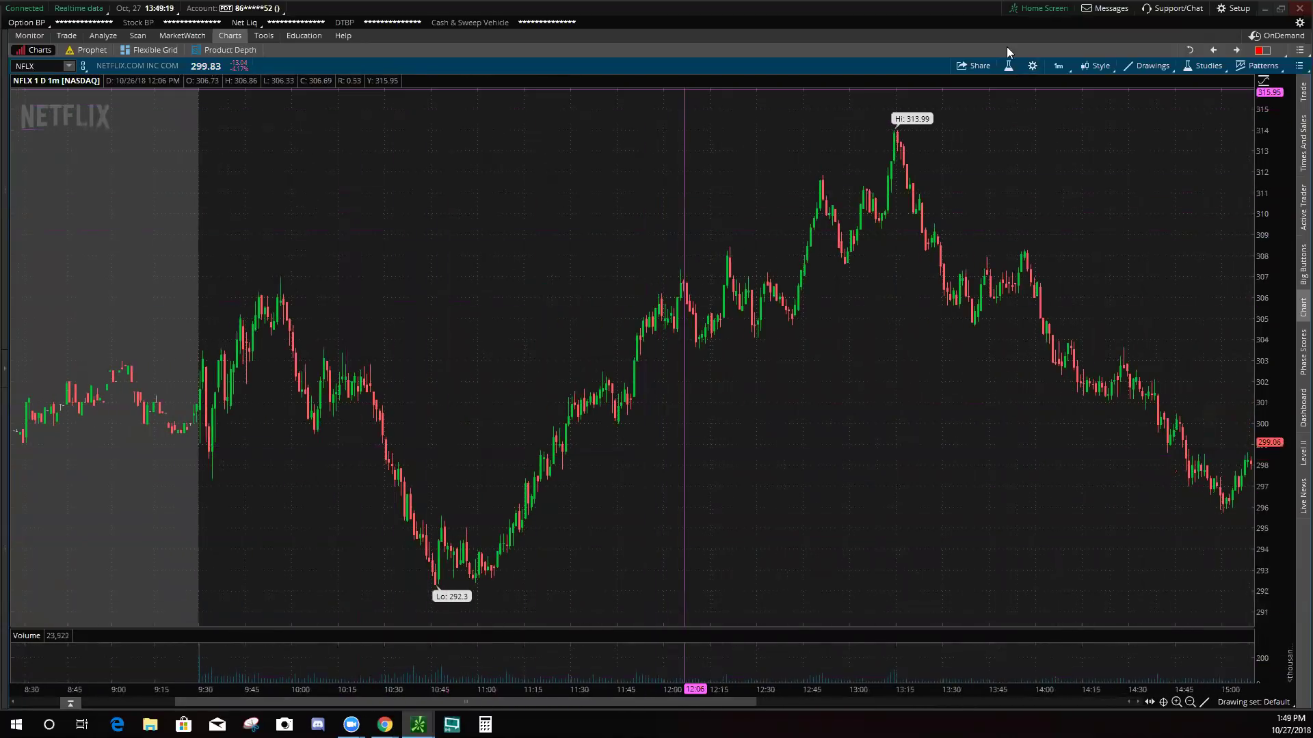
Step: Enable Overlap volume in the General chart settings and apply
{"action": "left_click", "coordinate": [1033, 67]}
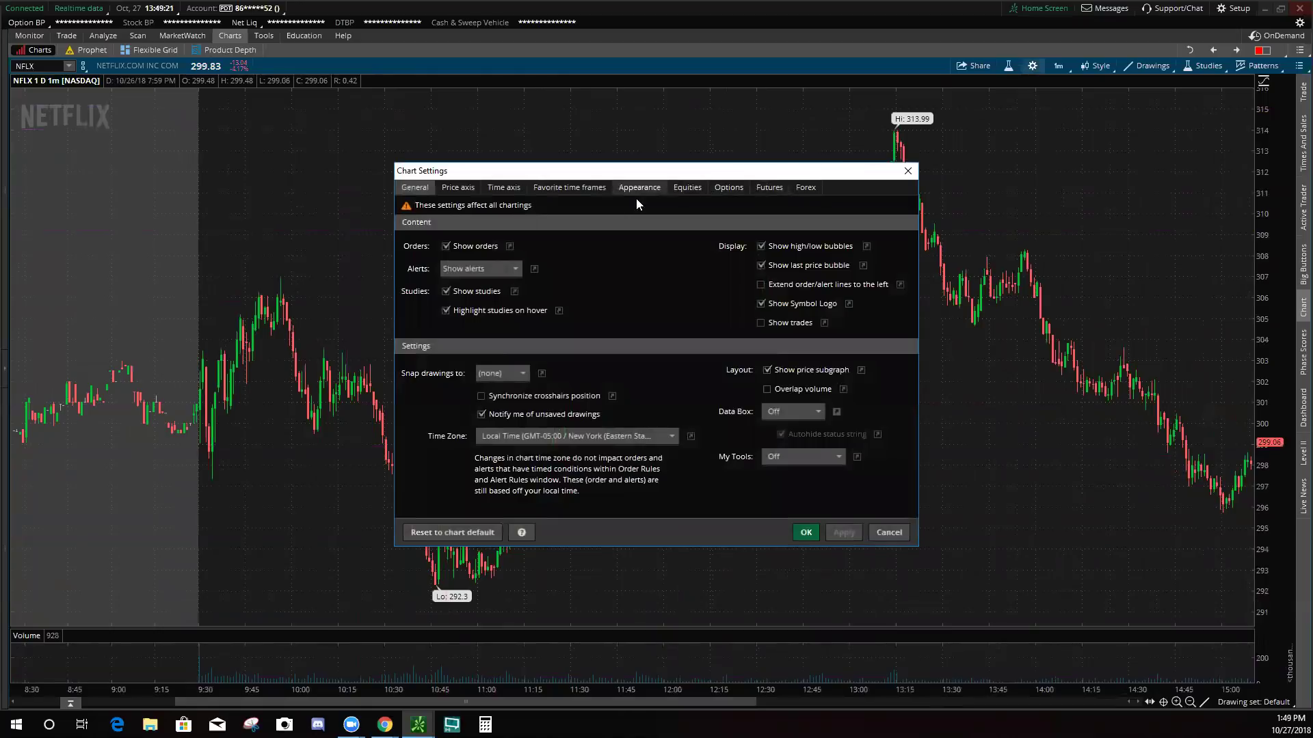
{"action": "left_click", "coordinate": [843, 533]}
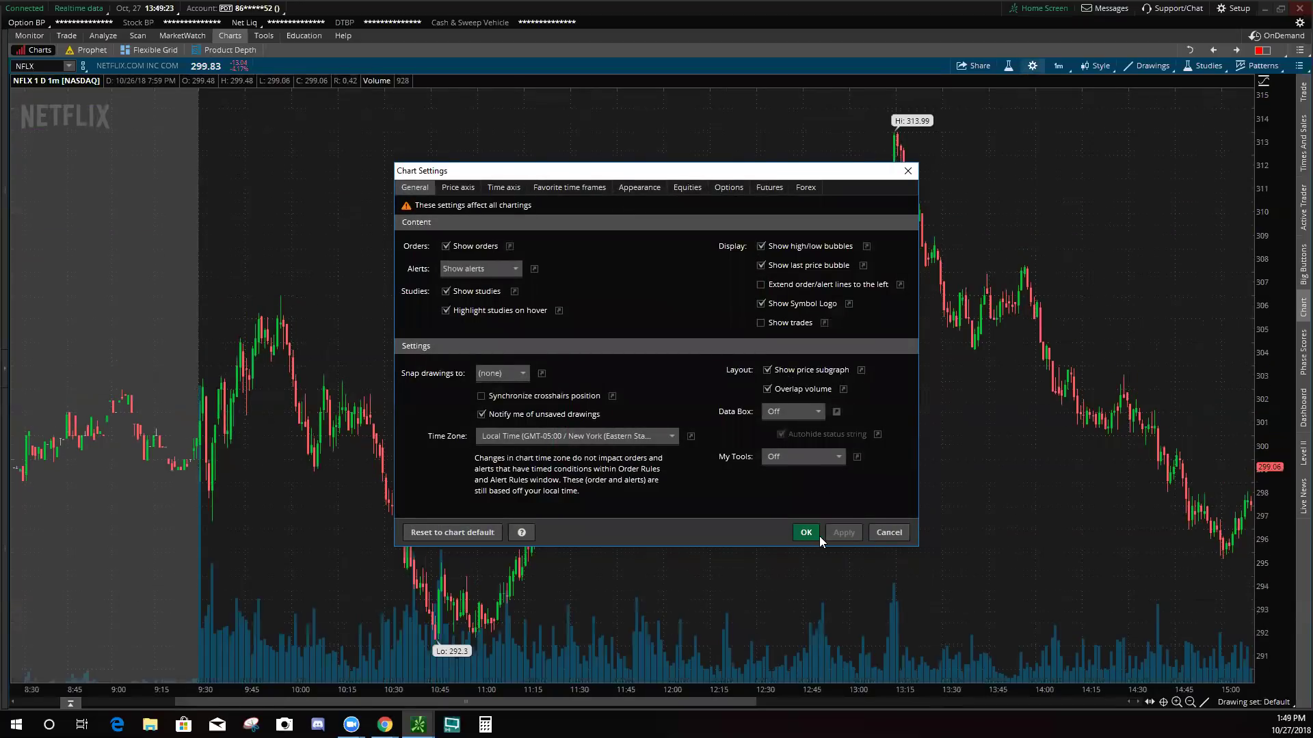
{"action": "left_click", "coordinate": [808, 533]}
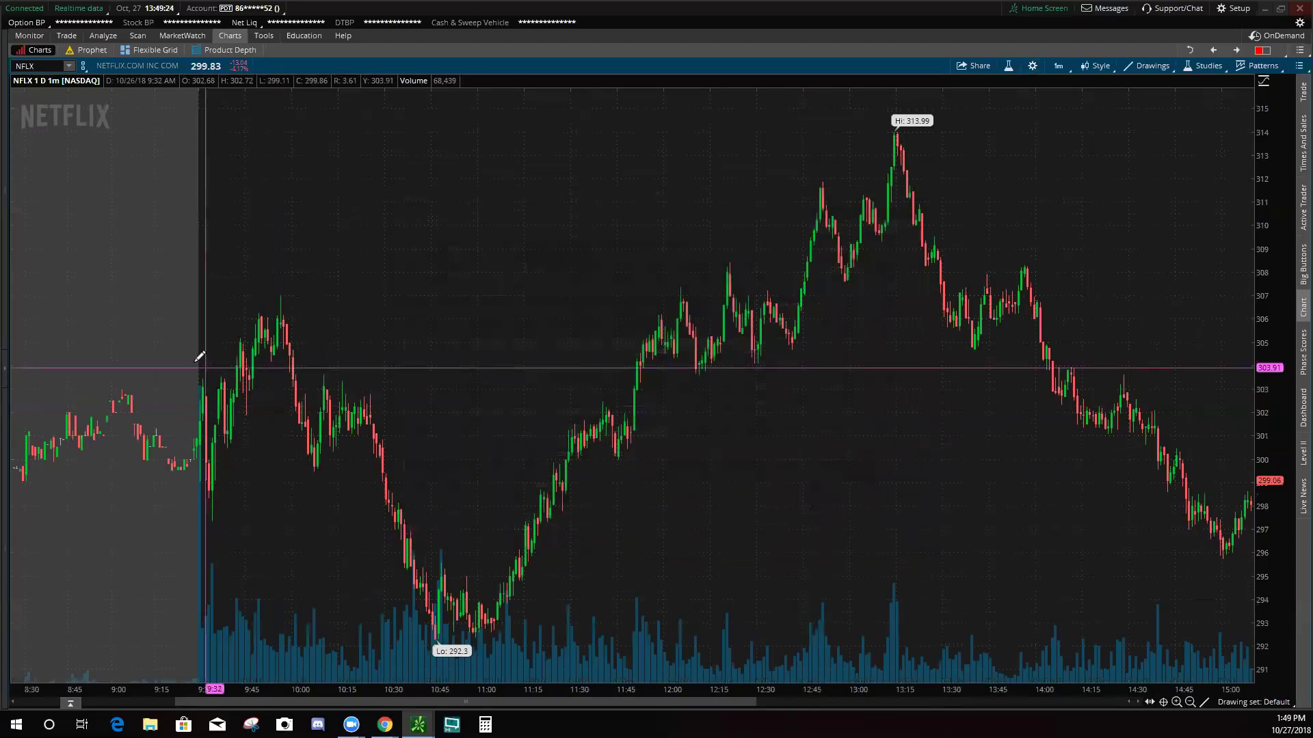
Step: Load the CRON chart and zoom back out to the full day
{"action": "left_click", "coordinate": [43, 65]}
{"action": "type", "text": "cron"}
{"action": "key", "text": "Return"}
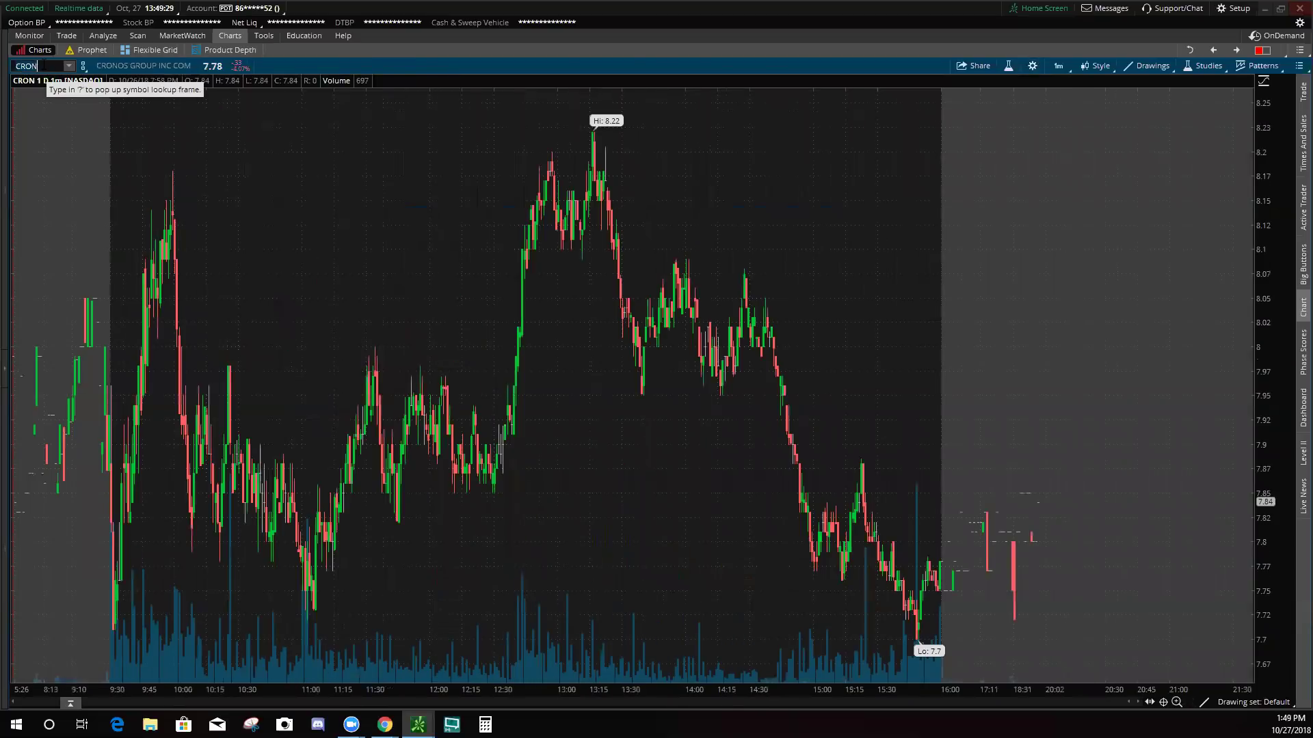
{"action": "scroll", "coordinate": [191, 219], "scroll_direction": "up", "scroll_amount": 5}
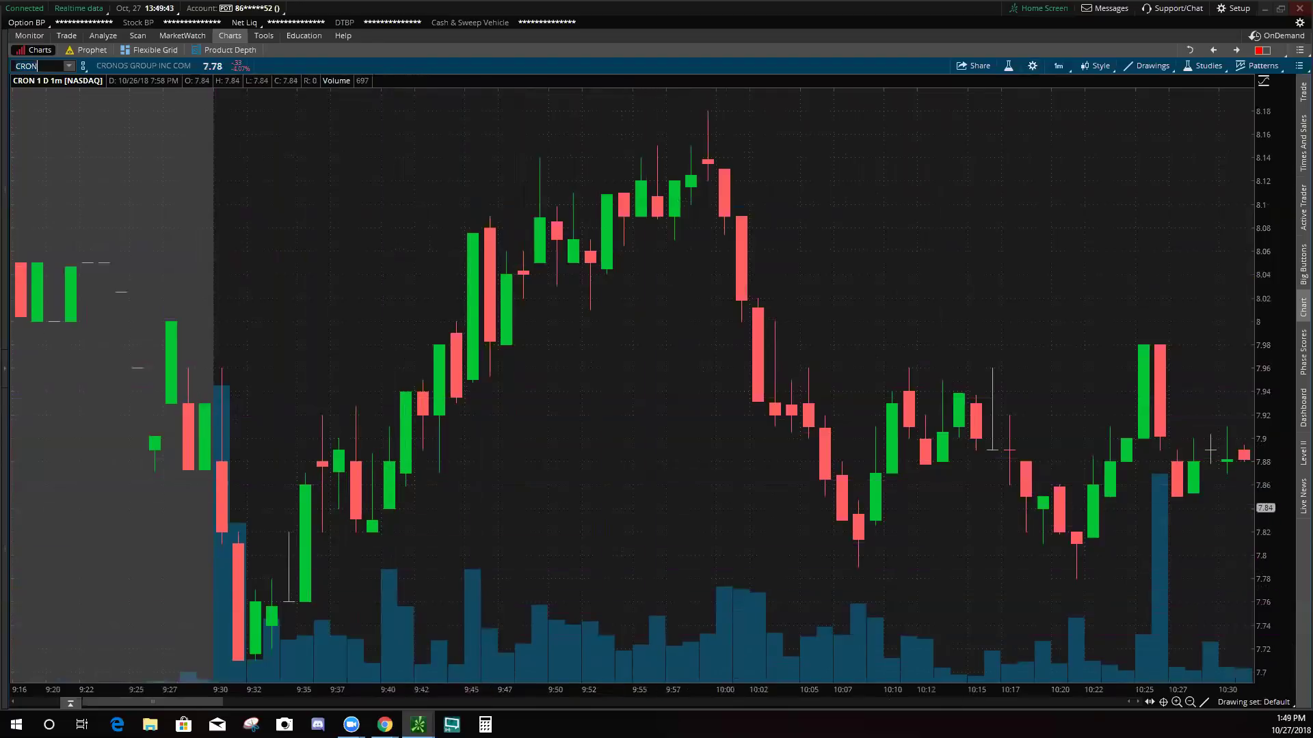
{"action": "left_click", "coordinate": [1190, 704]}
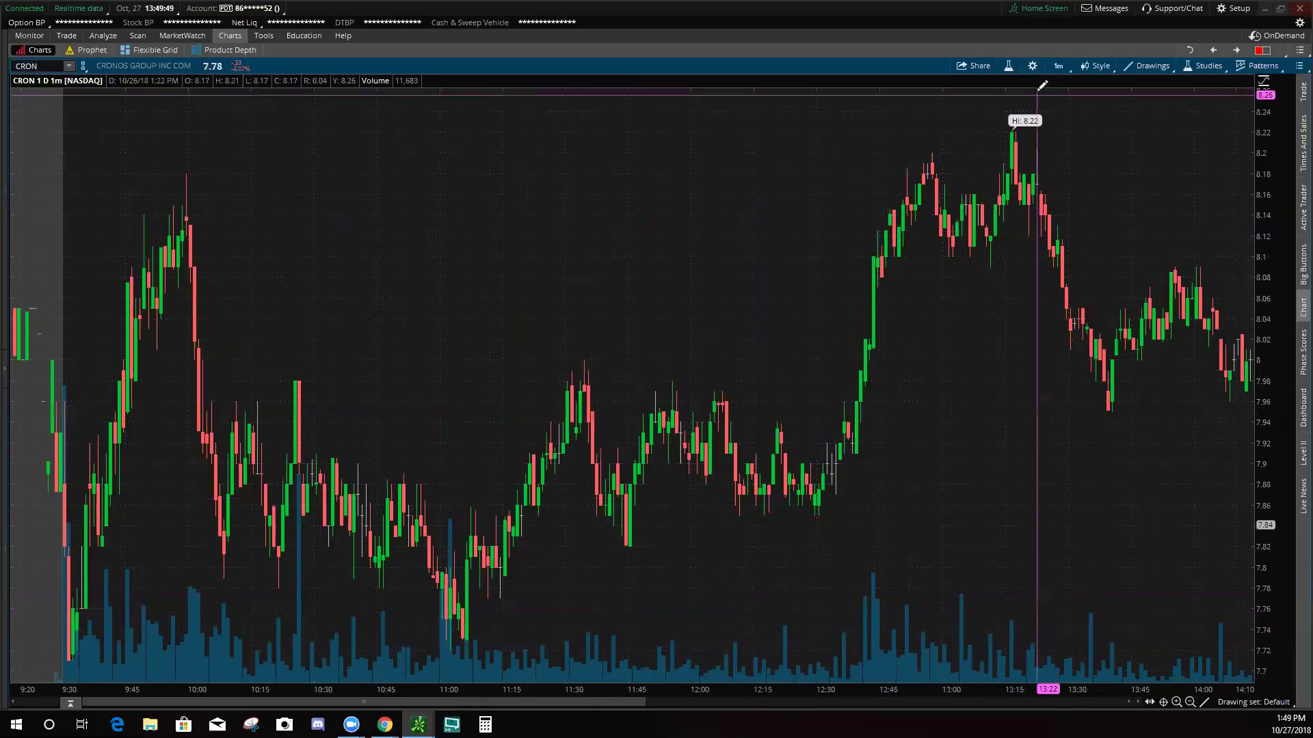
Step: Set Volume bars to 'Color as symbol ticks' in Appearance settings and apply
{"action": "left_click", "coordinate": [1032, 67]}
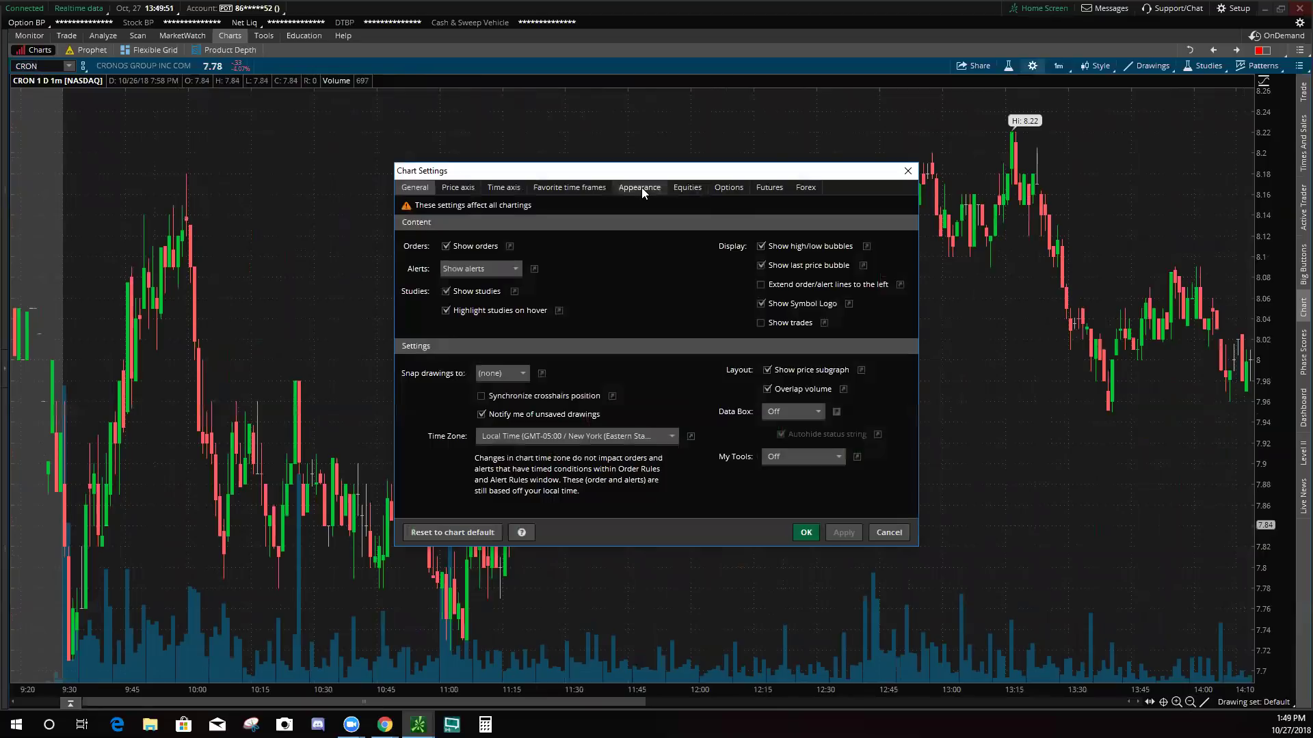
{"action": "left_click", "coordinate": [639, 187]}
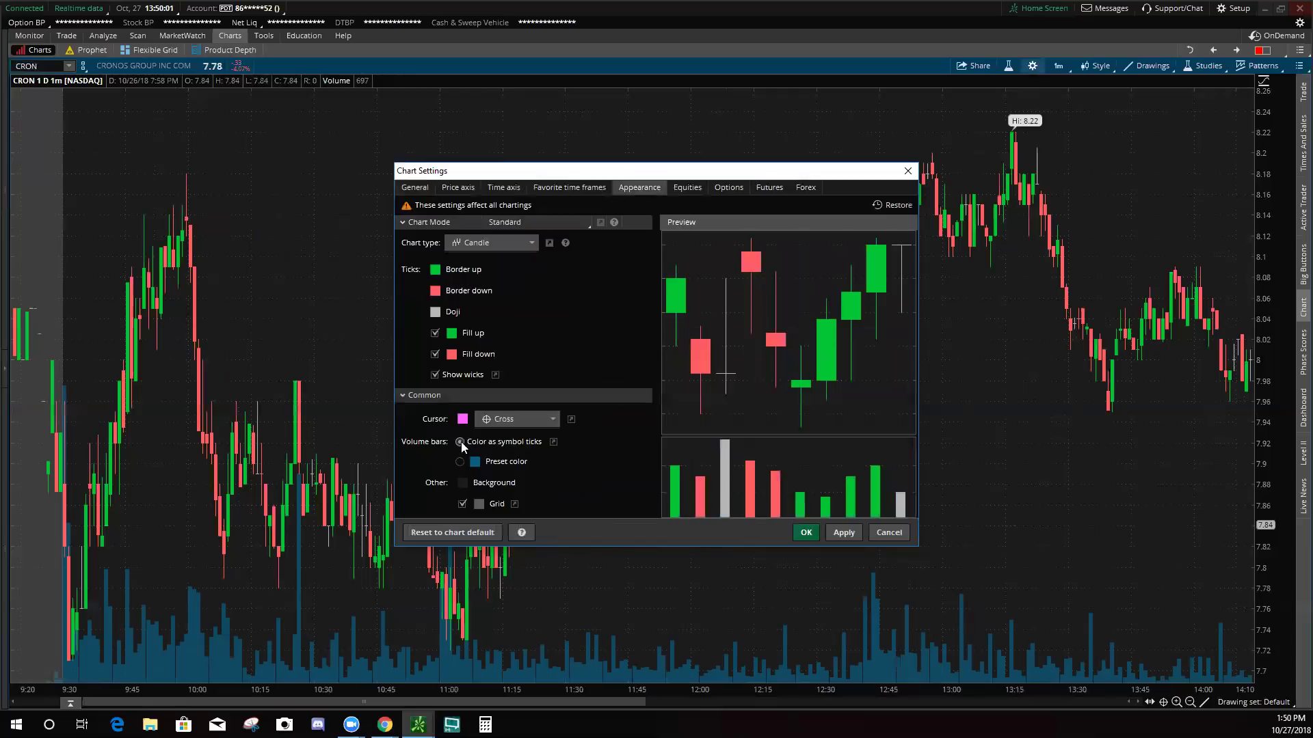
{"action": "left_click", "coordinate": [852, 532]}
{"action": "left_click", "coordinate": [806, 532]}
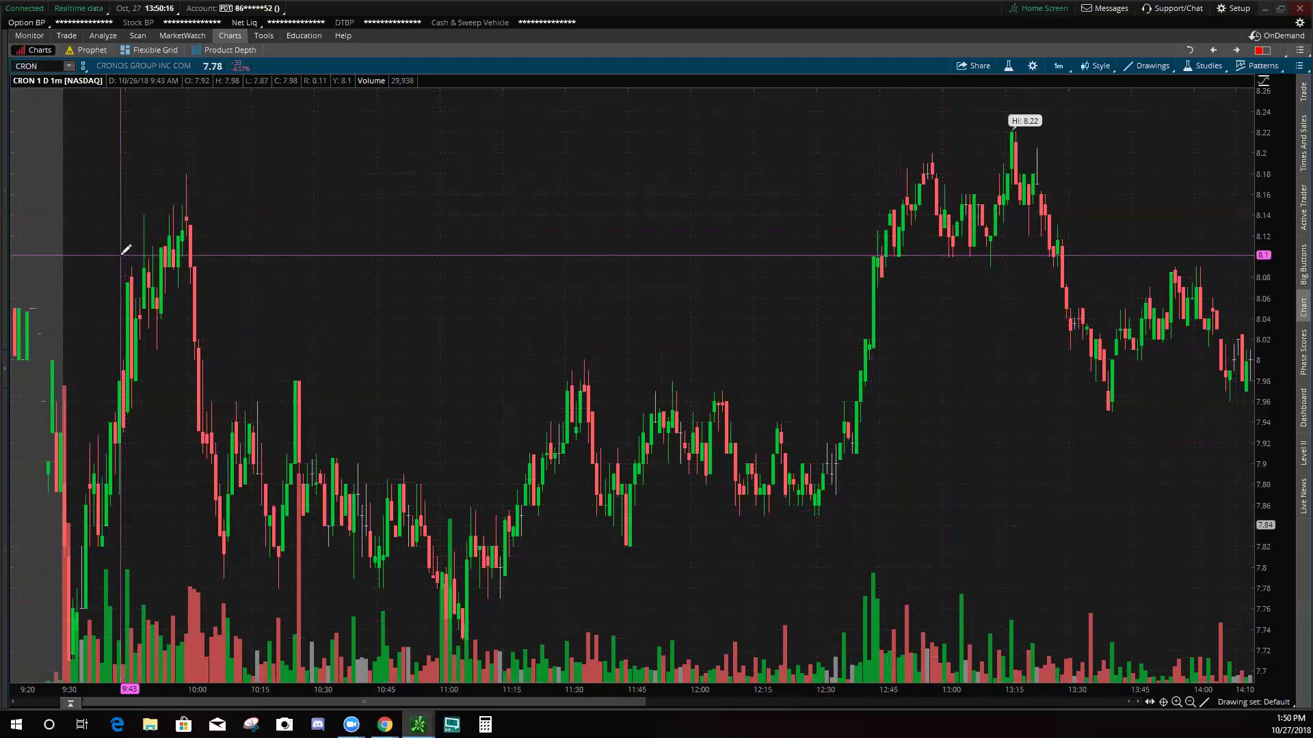
Step: Zoom the CRON chart into 9:43–11:24, then into the 9:21–9:46 opening candles
{"action": "left_click_drag", "start_coordinate": [121, 255], "coordinate": [547, 251]}
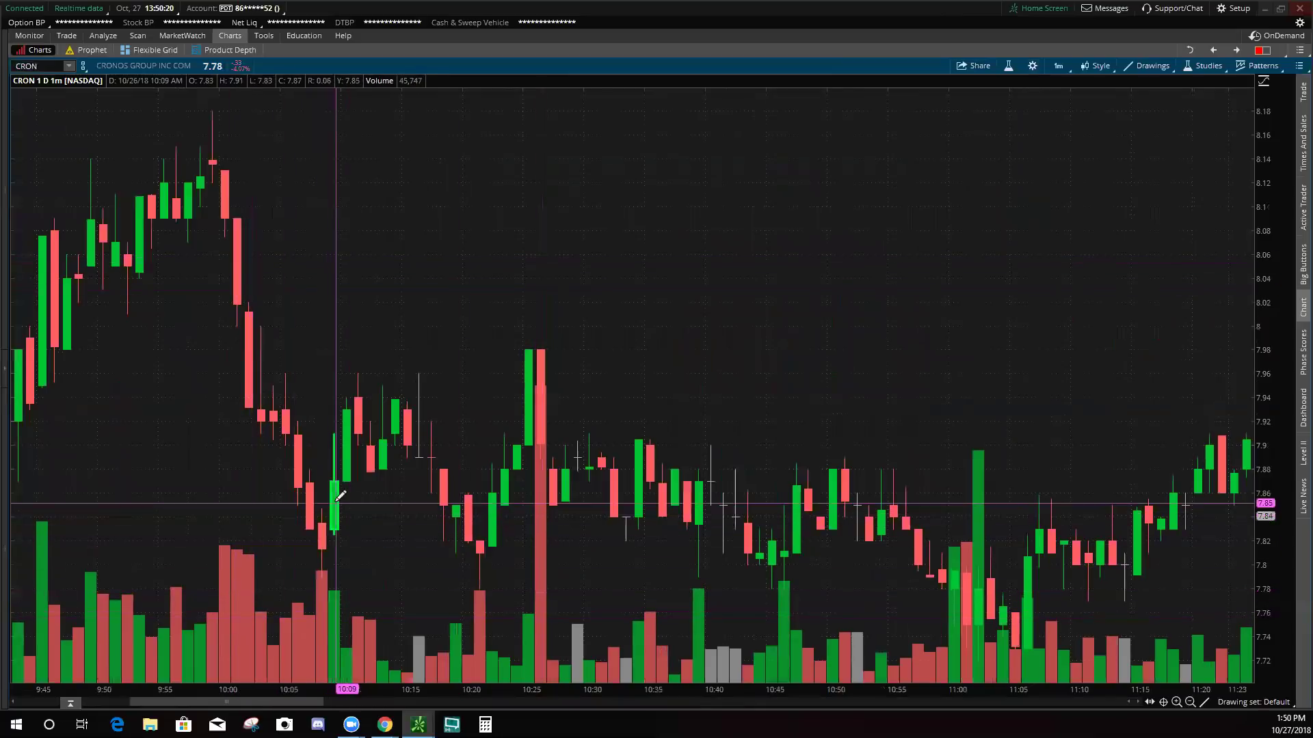
{"action": "scroll", "coordinate": [309, 701], "scroll_direction": "left", "scroll_amount": 10}
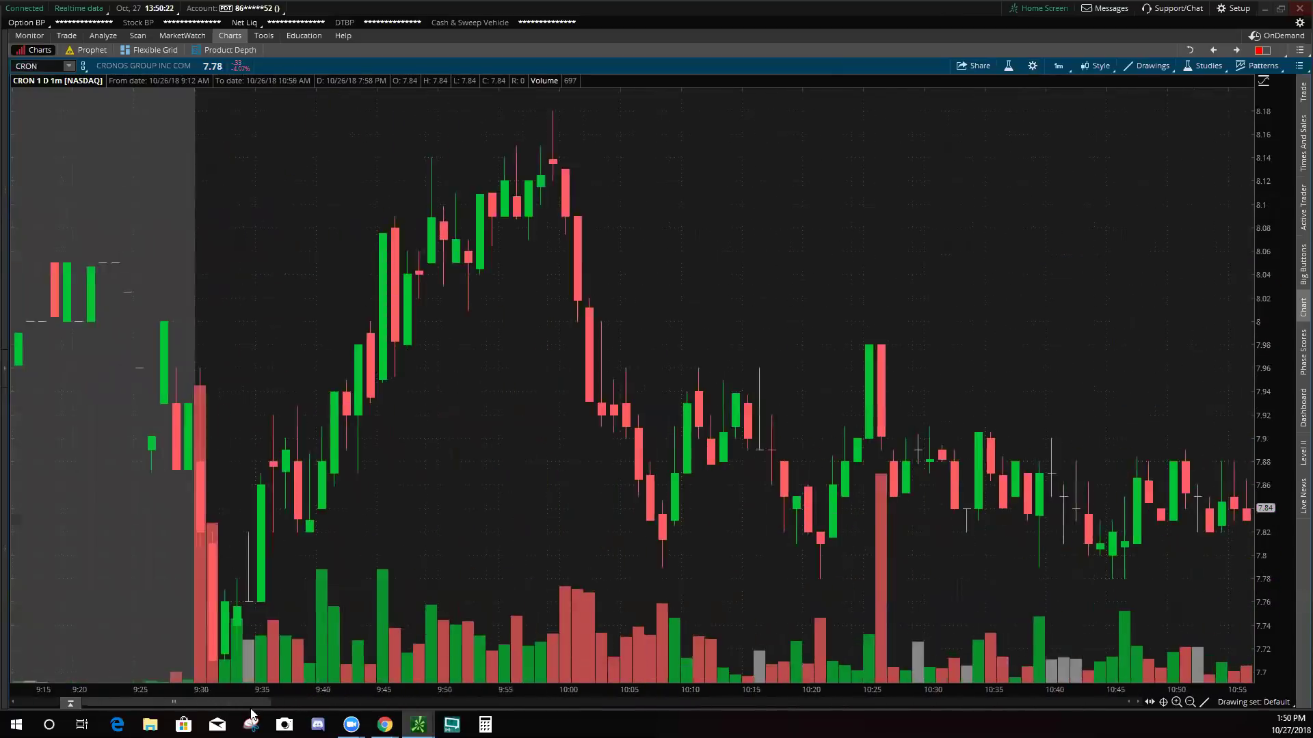
{"action": "left_click_drag", "start_coordinate": [329, 431], "coordinate": [626, 440]}
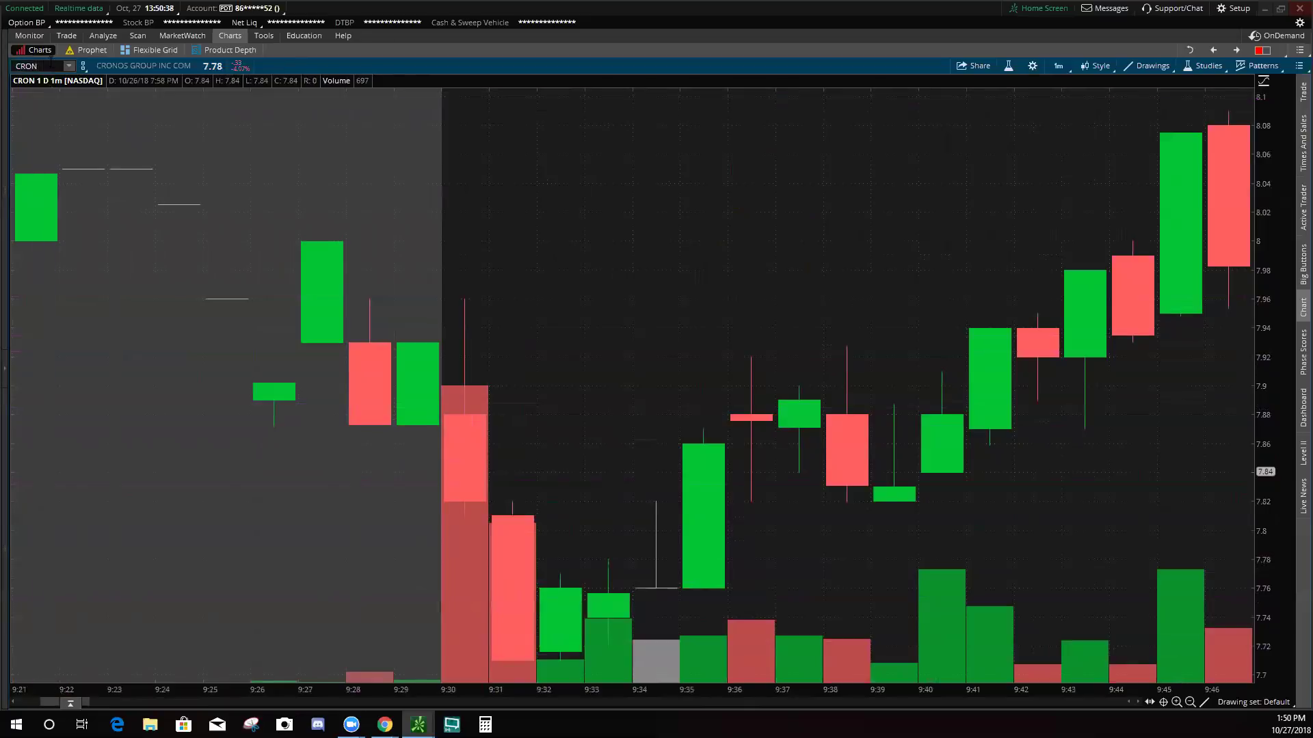
Step: Load the AMD chart and switch it to 5-minute bars
{"action": "type", "text": "AMD"}
{"action": "key", "text": "Return"}
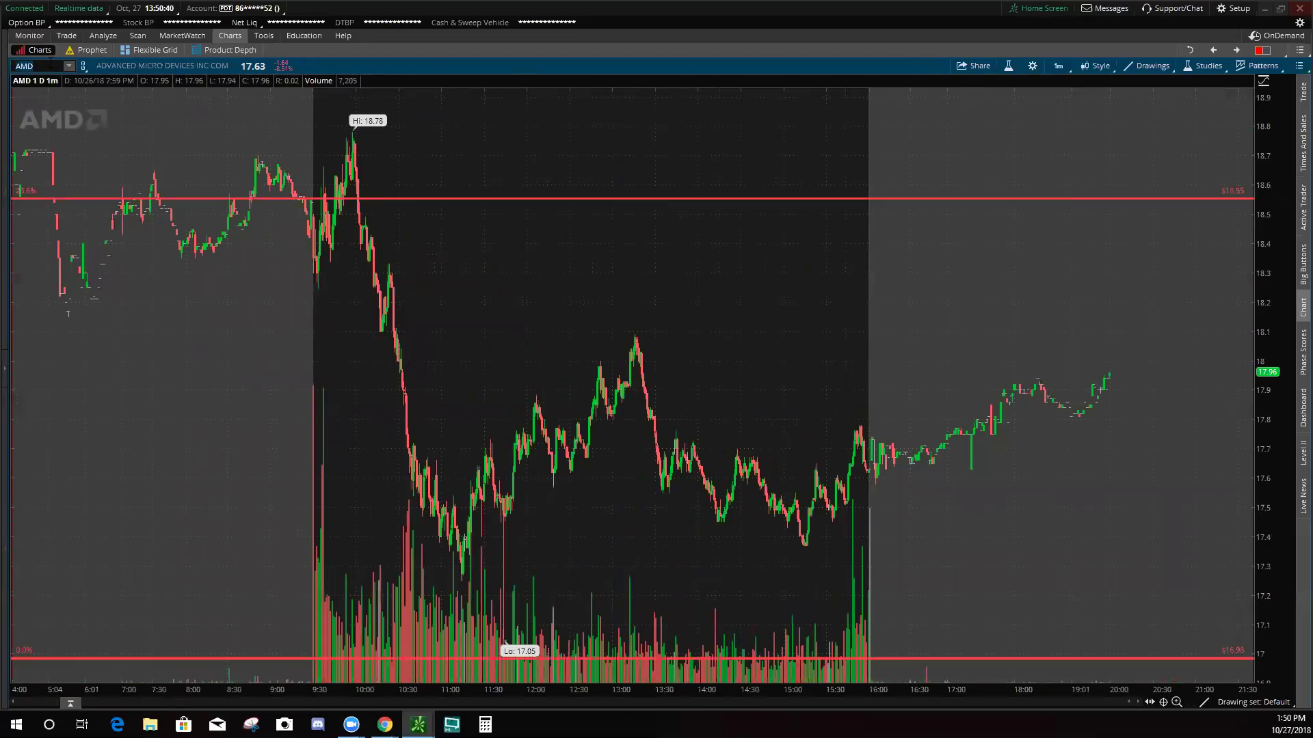
{"action": "left_click", "coordinate": [1057, 66]}
{"action": "left_click", "coordinate": [1023, 127]}
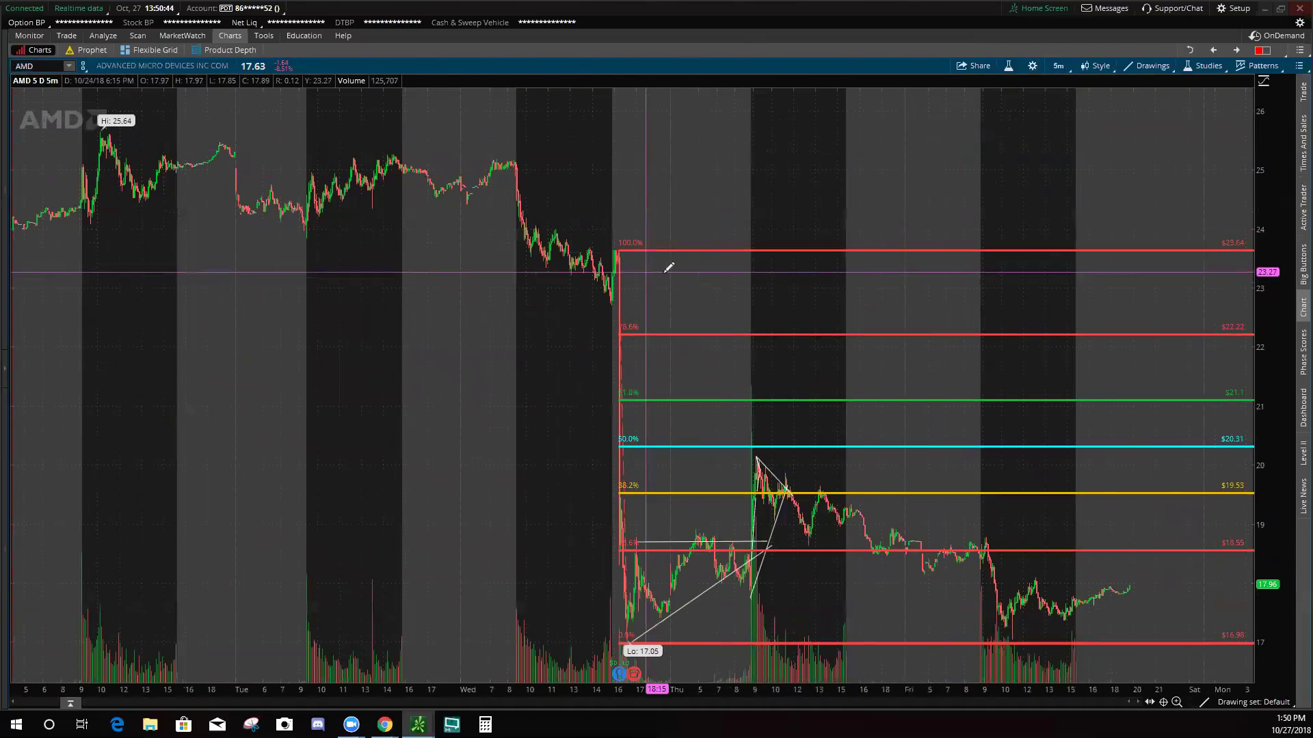
Step: Zoom into 8:00–12:00, then zoom out to show several days of AMD bars
{"action": "scroll", "coordinate": [668, 264], "scroll_direction": "up", "scroll_amount": 5}
{"action": "left_click_drag", "start_coordinate": [453, 222], "coordinate": [803, 228]}
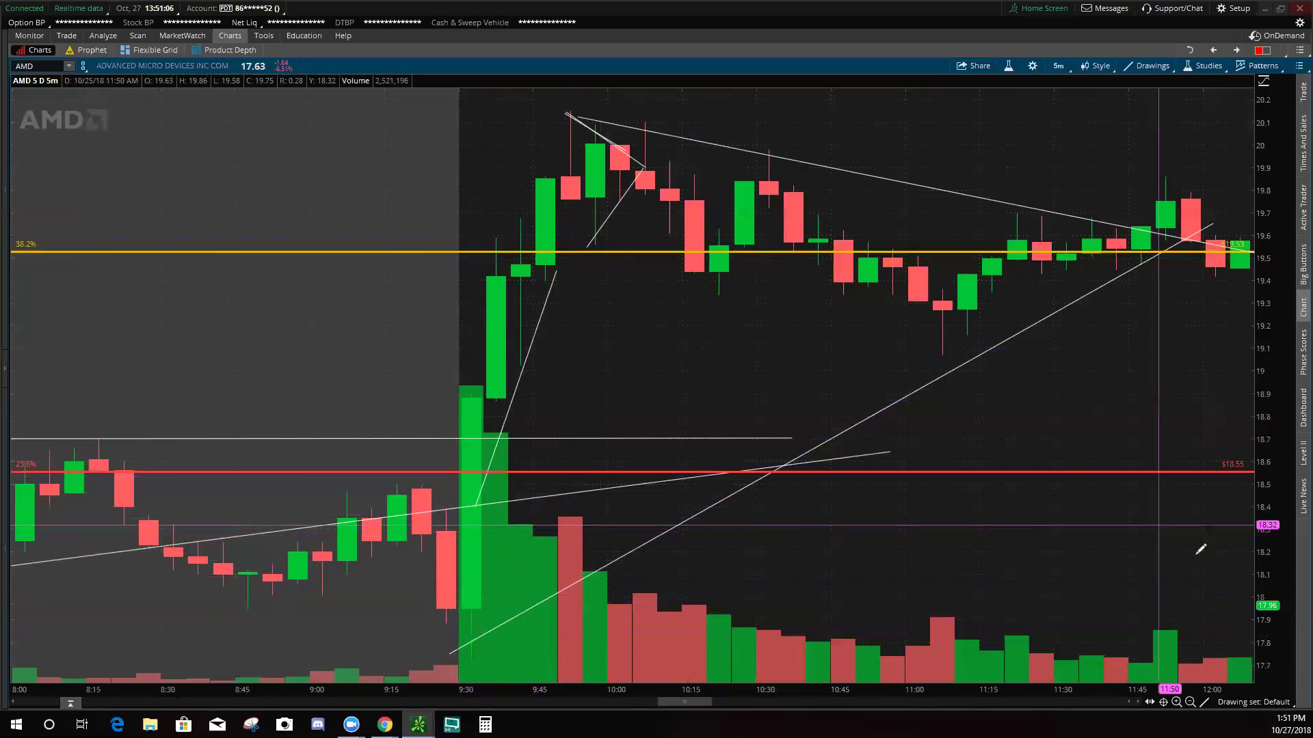
{"action": "left_click", "coordinate": [1190, 702]}
{"action": "left_click", "coordinate": [1189, 703]}
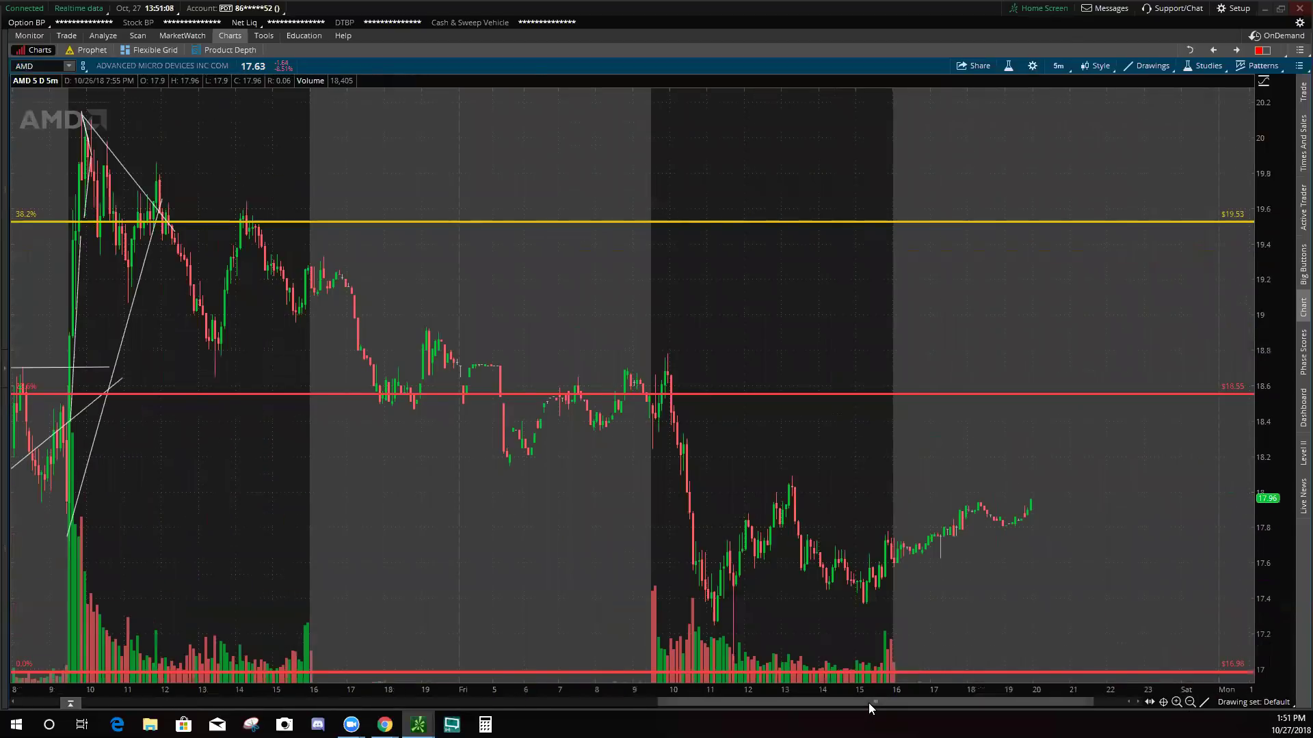
{"action": "left_click_drag", "start_coordinate": [868, 703], "coordinate": [671, 706]}
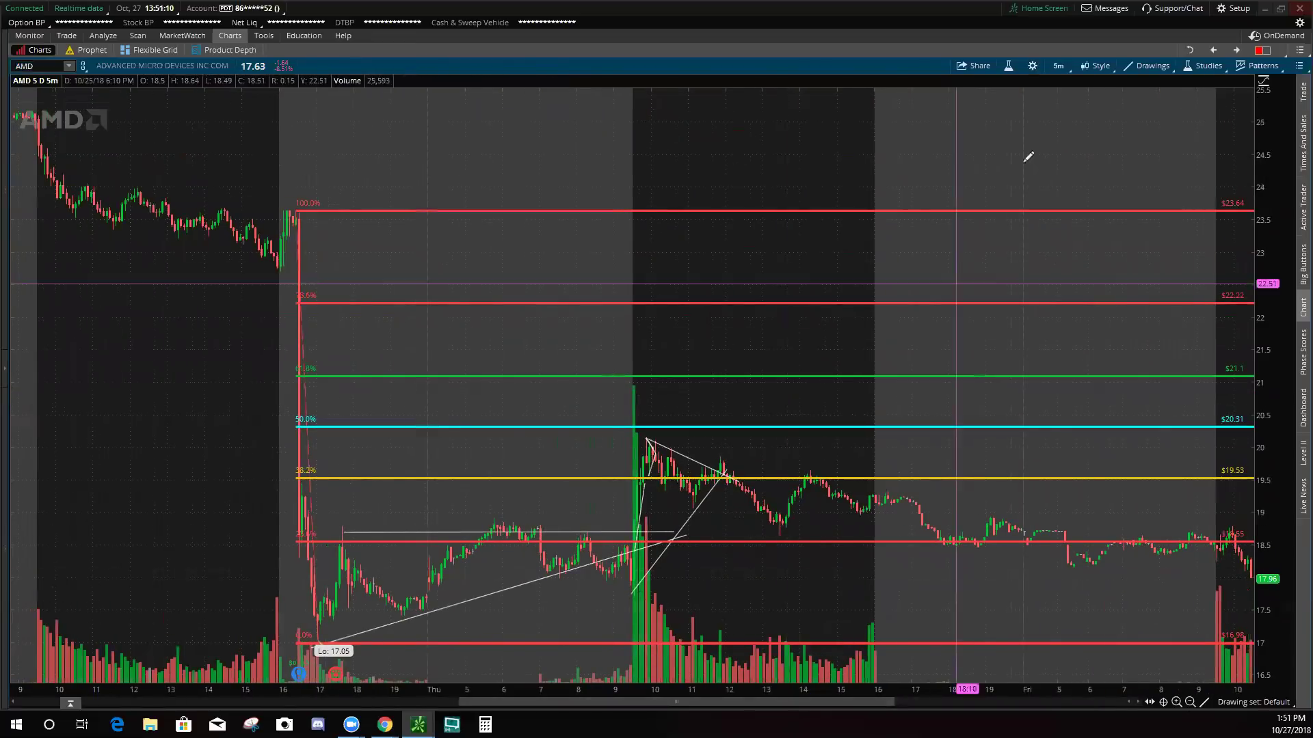
Step: Uncheck Overlap volume in Chart Settings > General and apply, so AMD volume gets its own subgraph
{"action": "left_click", "coordinate": [1033, 68]}
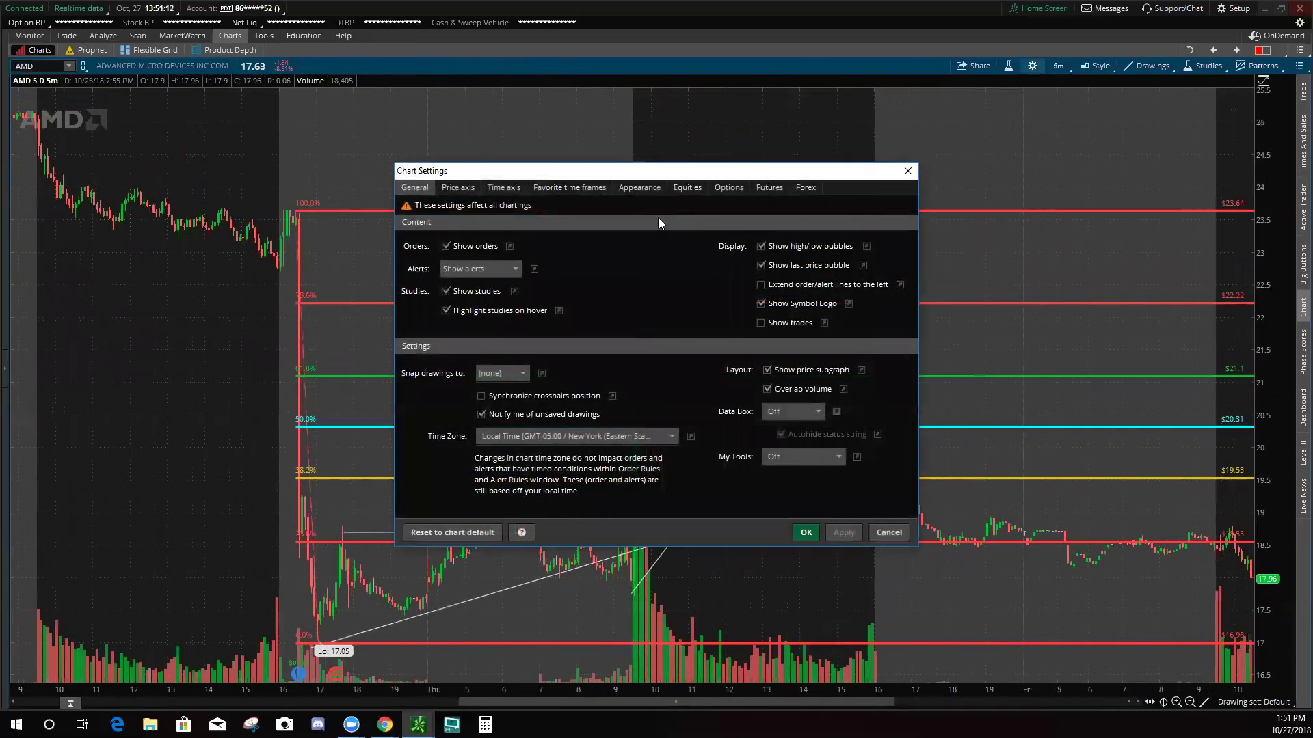
{"action": "left_click", "coordinate": [639, 187]}
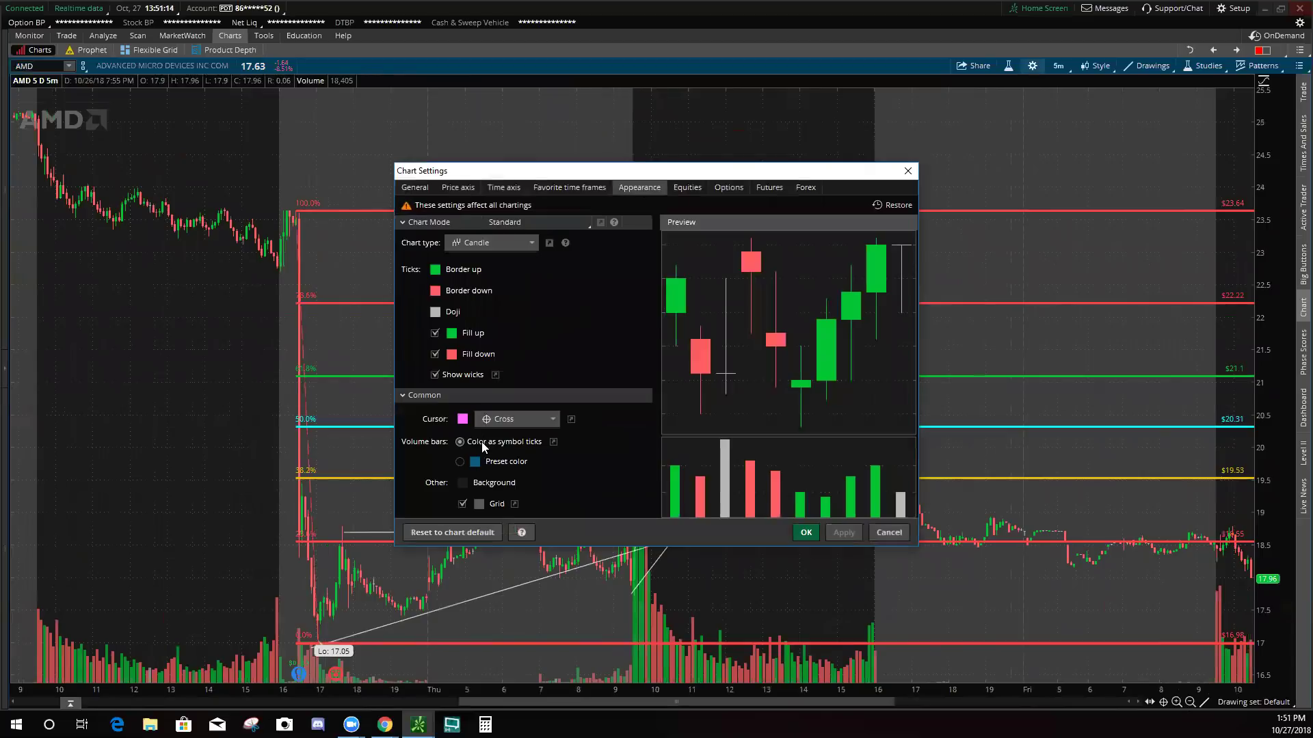
{"action": "left_click", "coordinate": [429, 190]}
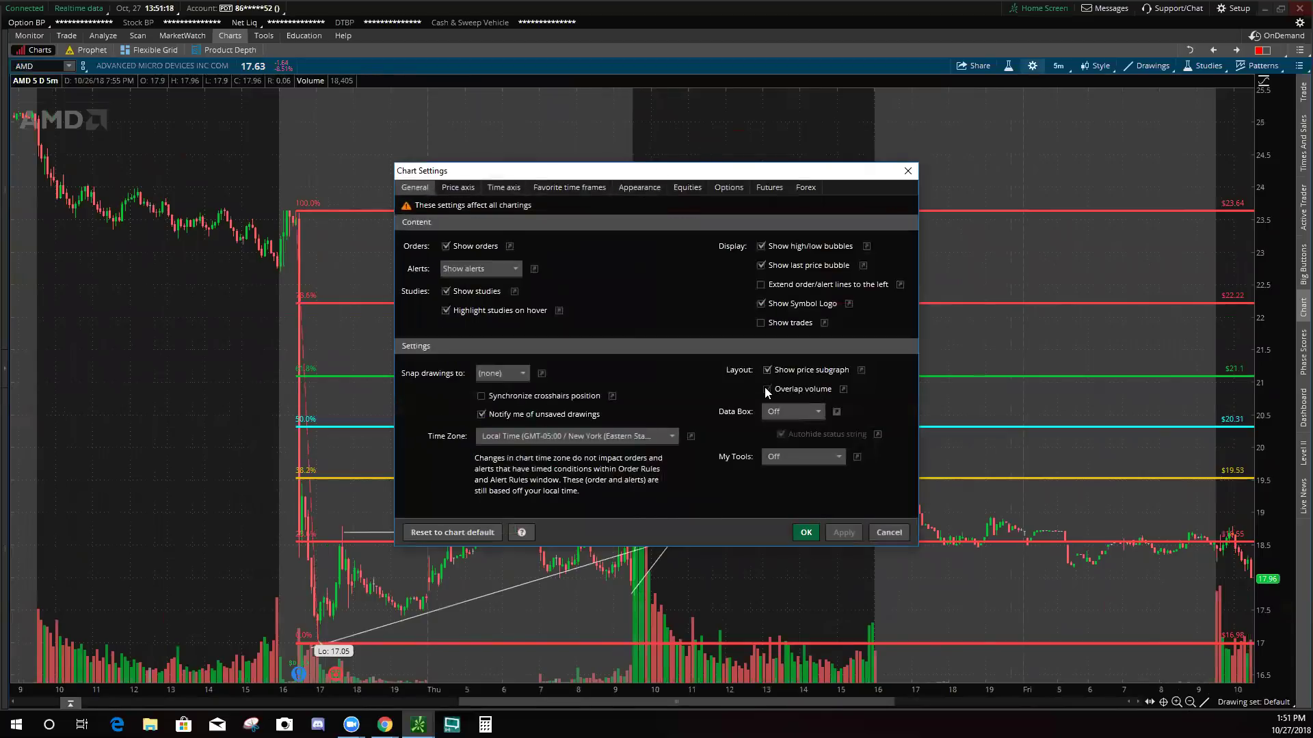
{"action": "left_click", "coordinate": [841, 534]}
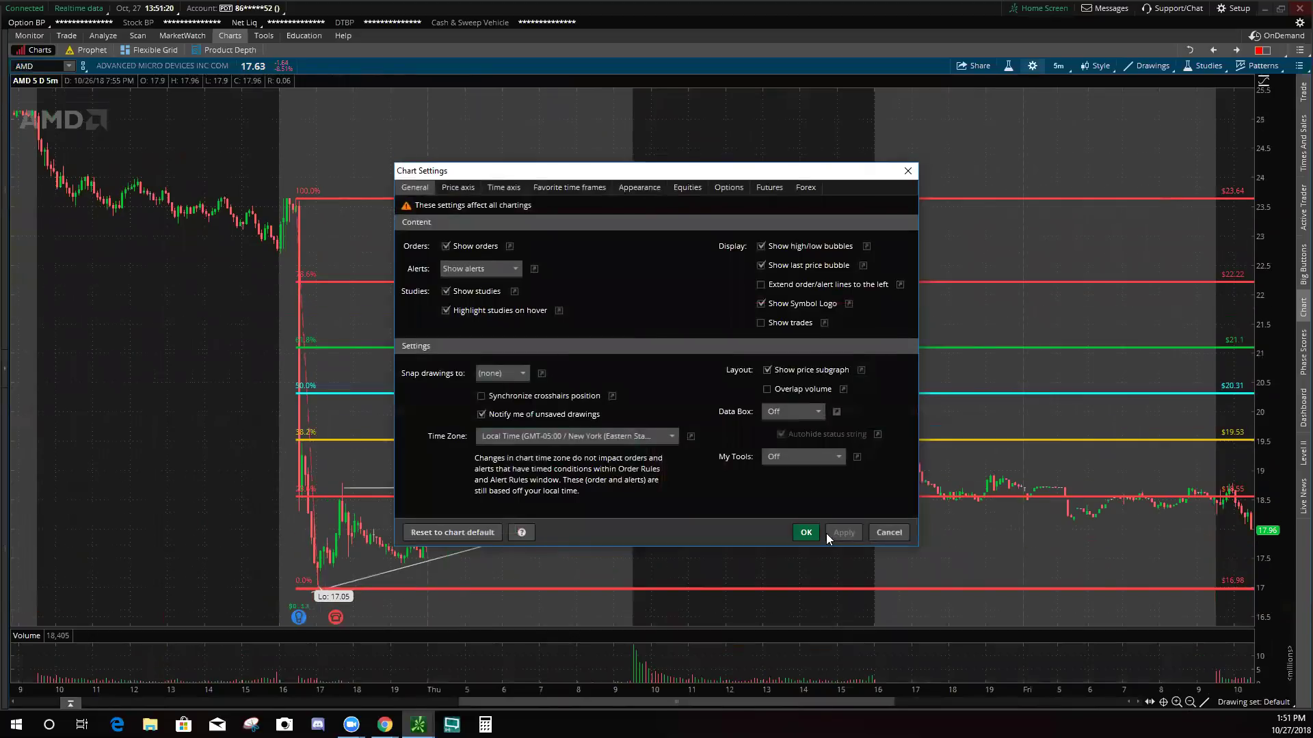
{"action": "left_click", "coordinate": [806, 533]}
{"action": "left_click_drag", "start_coordinate": [466, 424], "coordinate": [852, 394]}
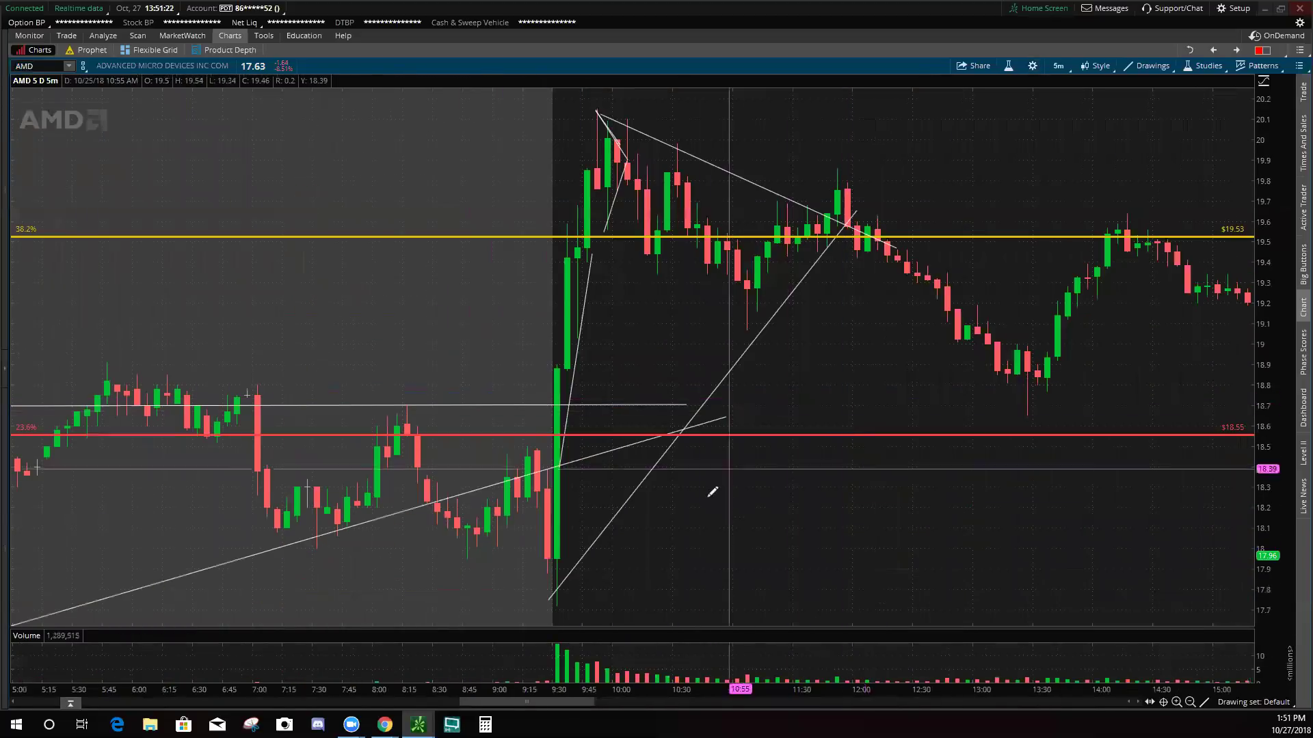
Step: Clear the whole drawing set from the AMD chart, then zoom out to show the full week
{"action": "left_click", "coordinate": [1155, 67]}
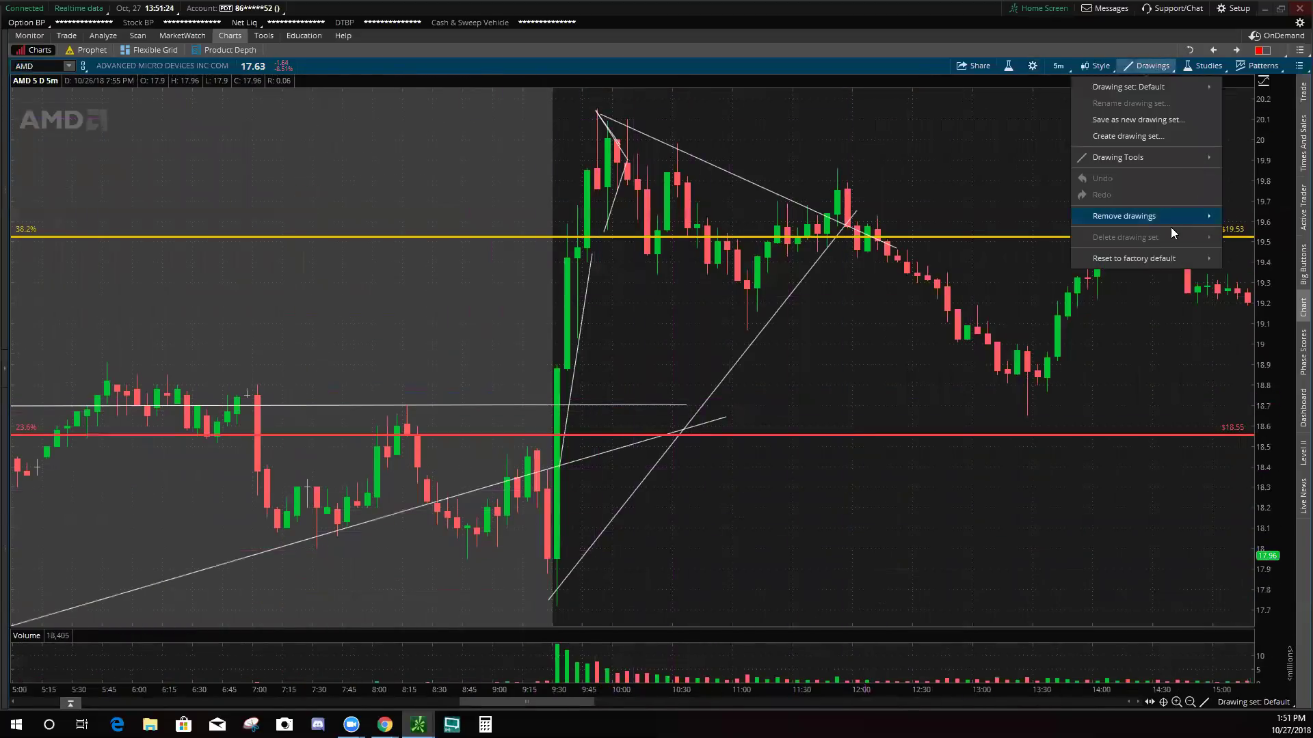
{"action": "mouse_move", "coordinate": [1168, 217]}
{"action": "left_click", "coordinate": [998, 218]}
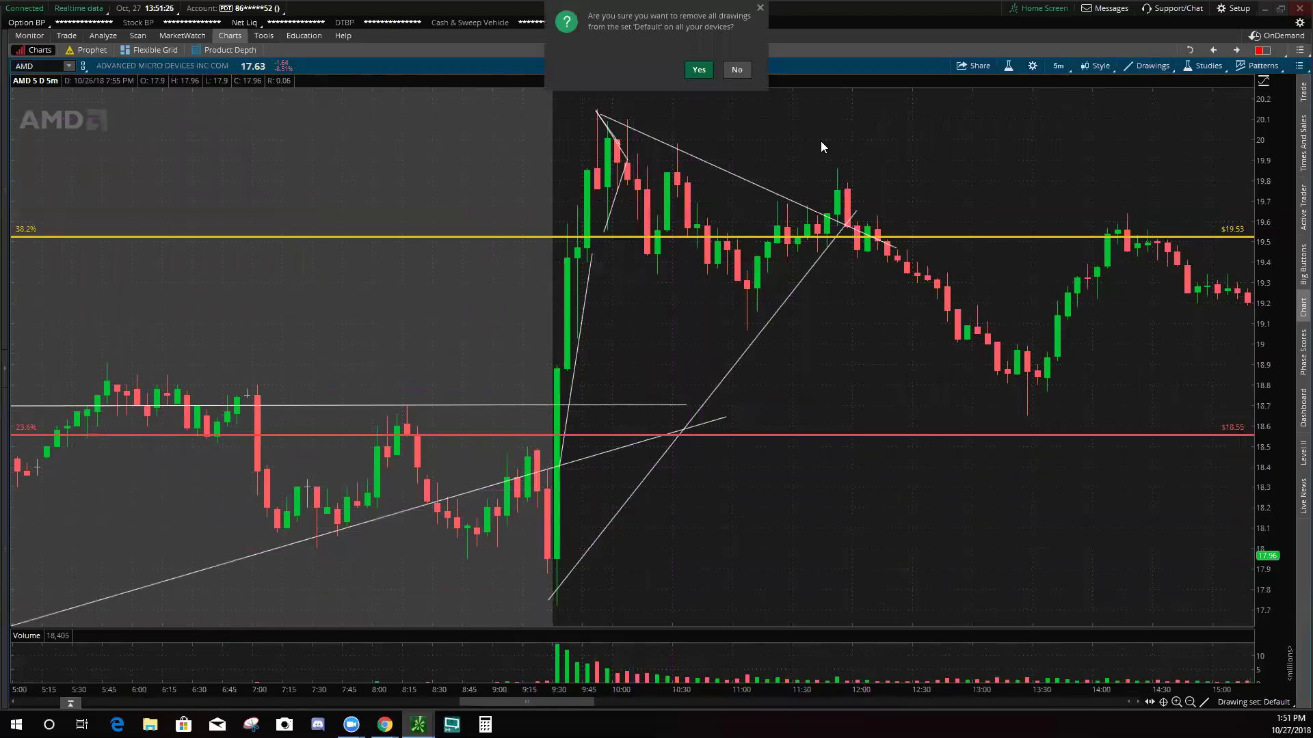
{"action": "key", "text": "Return"}
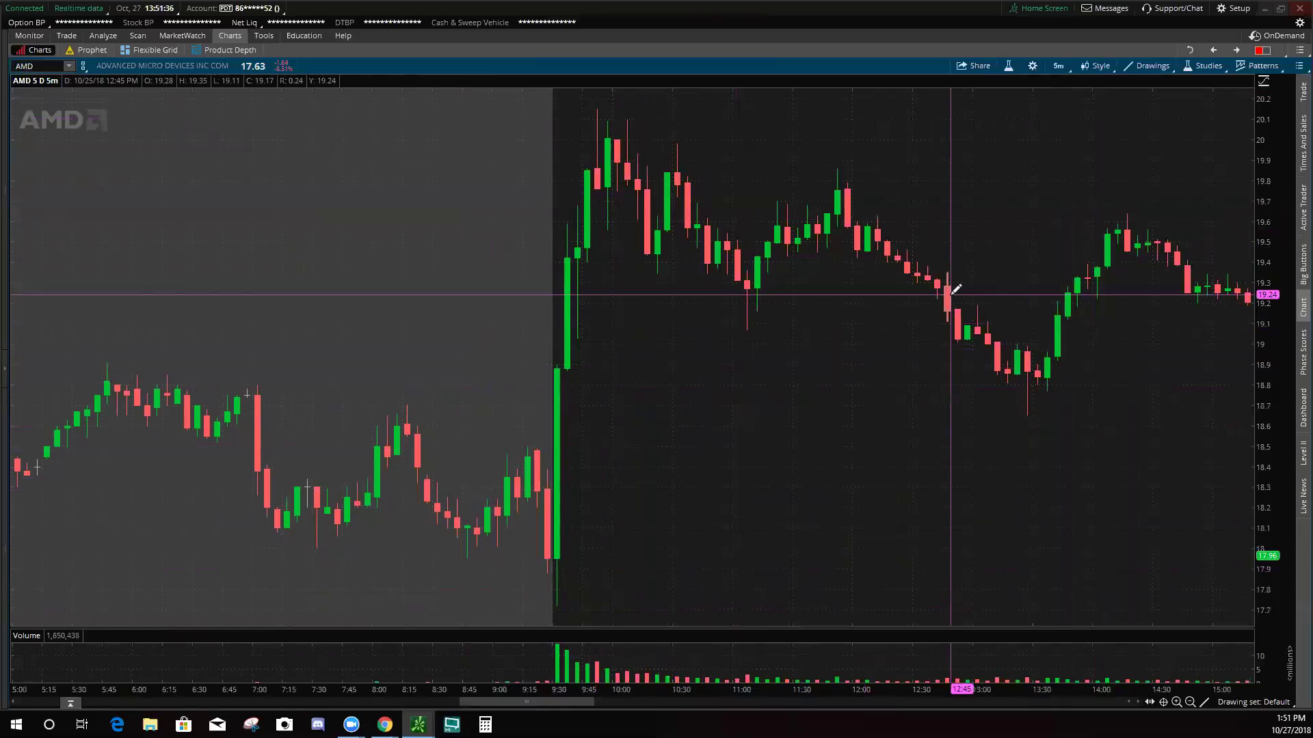
{"action": "left_click", "coordinate": [1190, 703]}
{"action": "left_click", "coordinate": [1190, 703]}
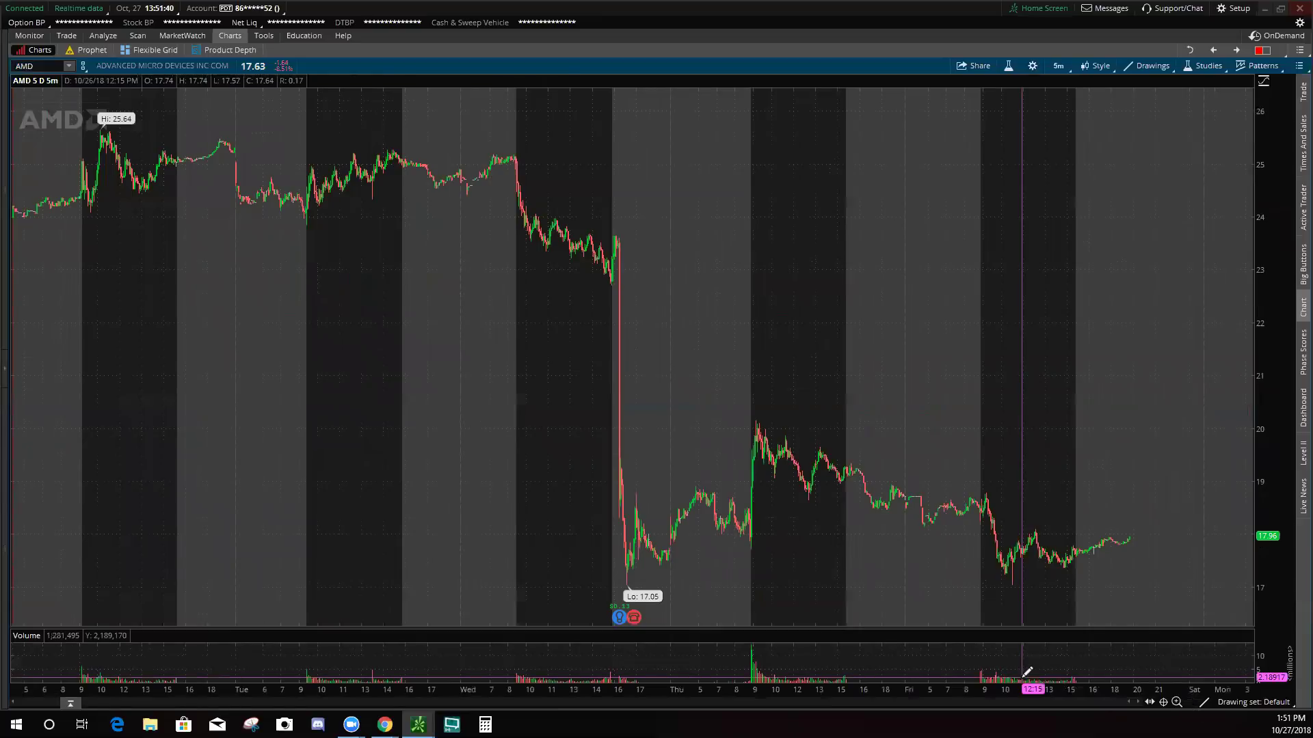
Step: Open Chart Settings and look through the Price axis, Time axis and Appearance tabs
{"action": "left_click", "coordinate": [1032, 67]}
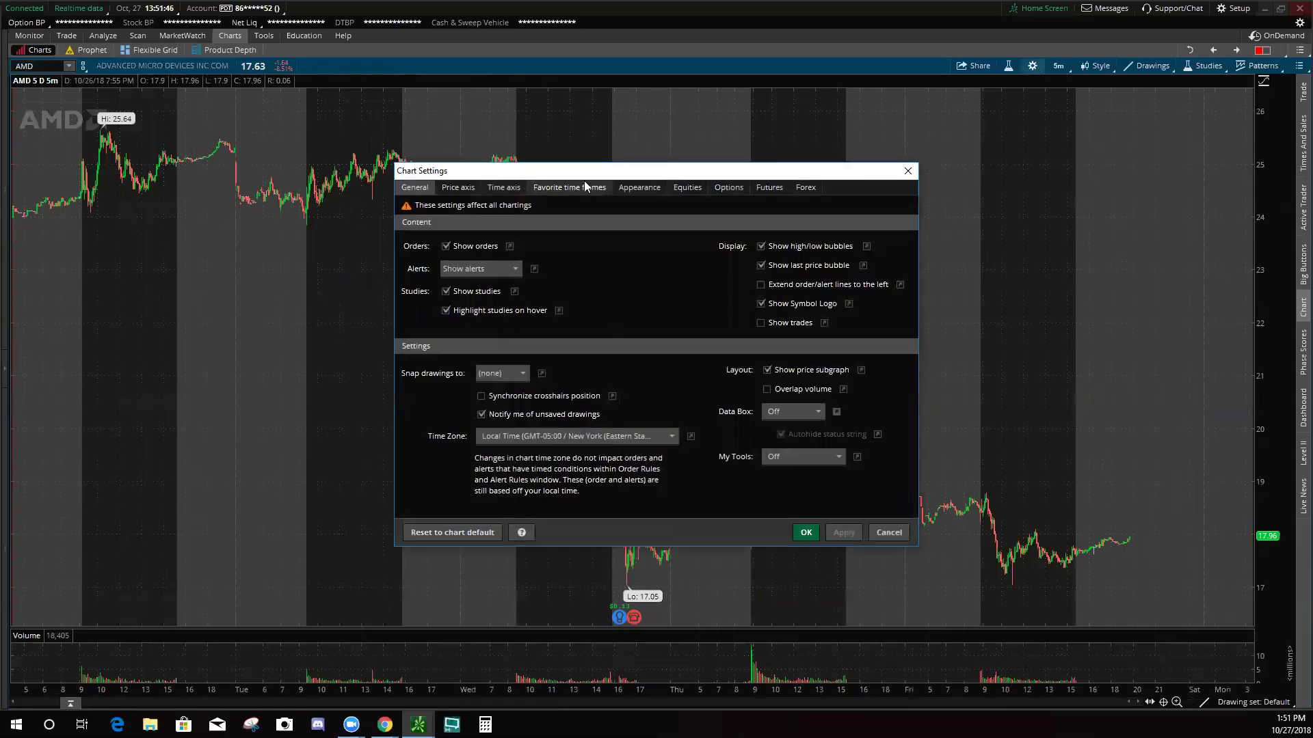
{"action": "left_click", "coordinate": [467, 188]}
{"action": "left_click", "coordinate": [502, 189]}
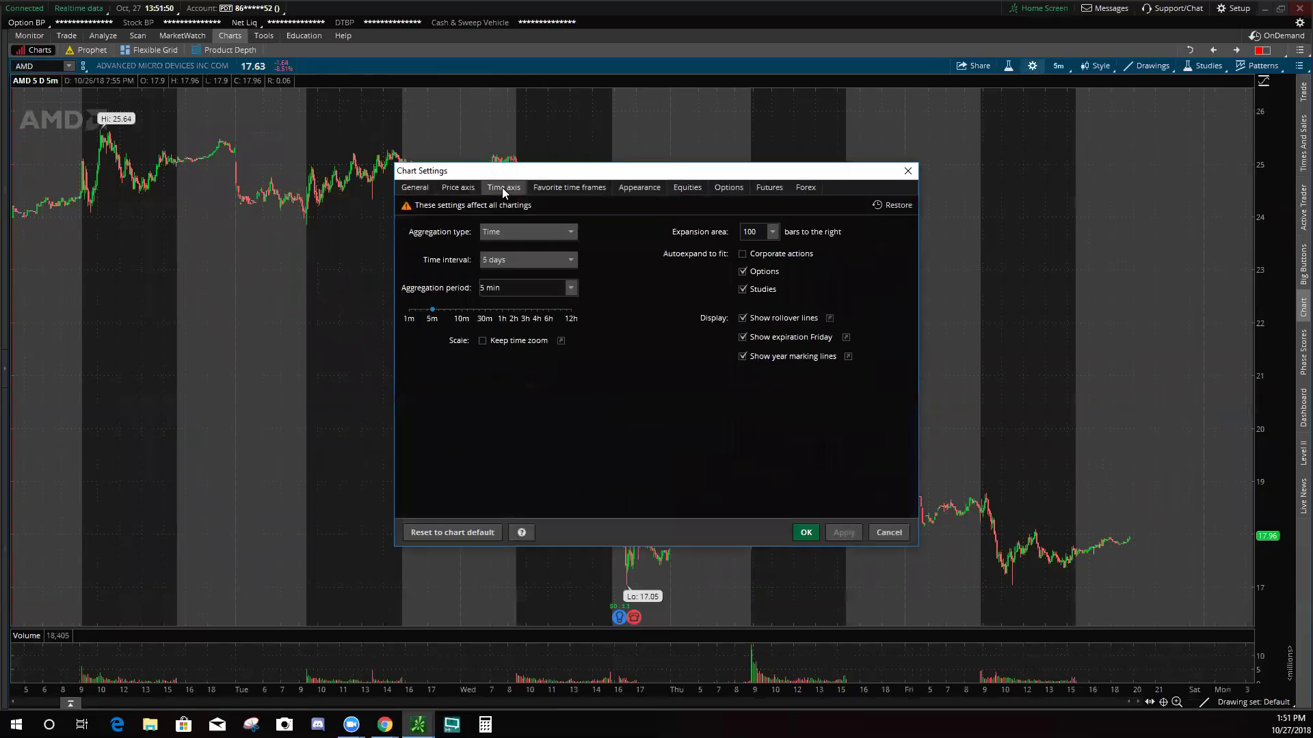
{"action": "left_click", "coordinate": [621, 187]}
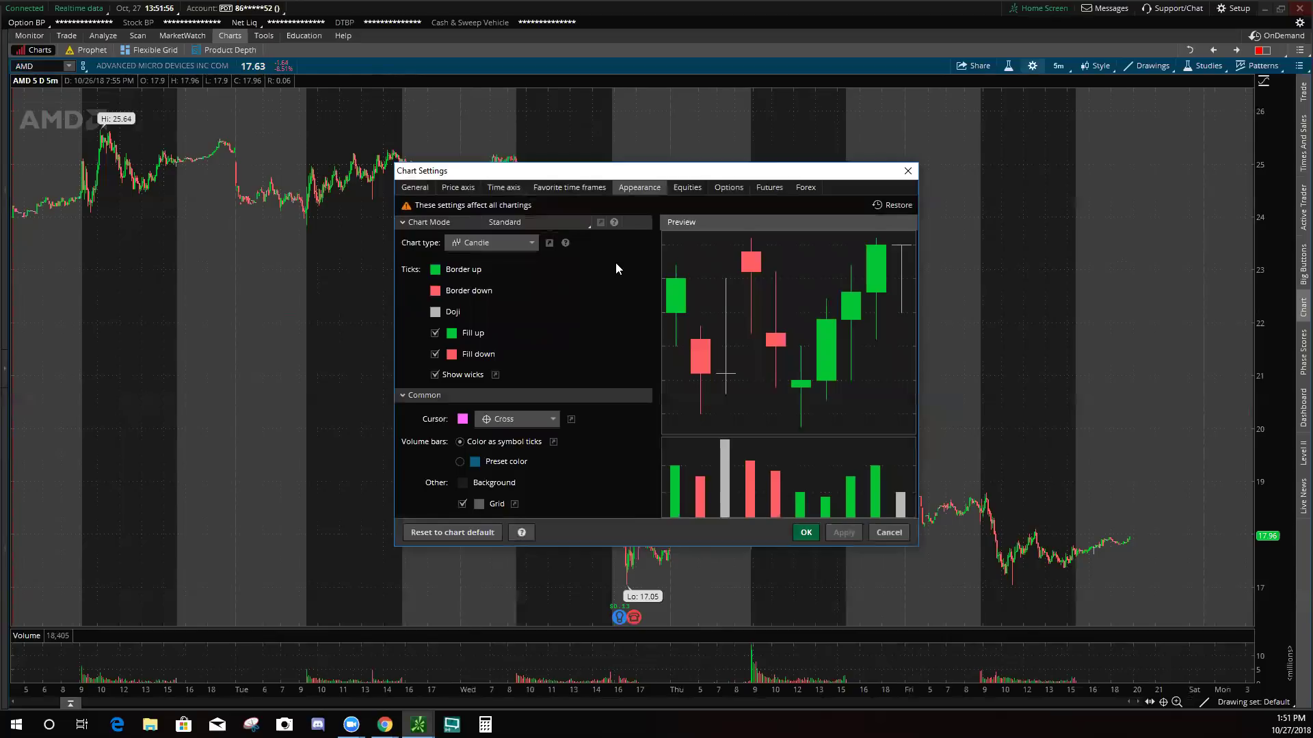
Step: Try the Bar and Line chart types, then set the chart type back to Candle
{"action": "left_click", "coordinate": [511, 245]}
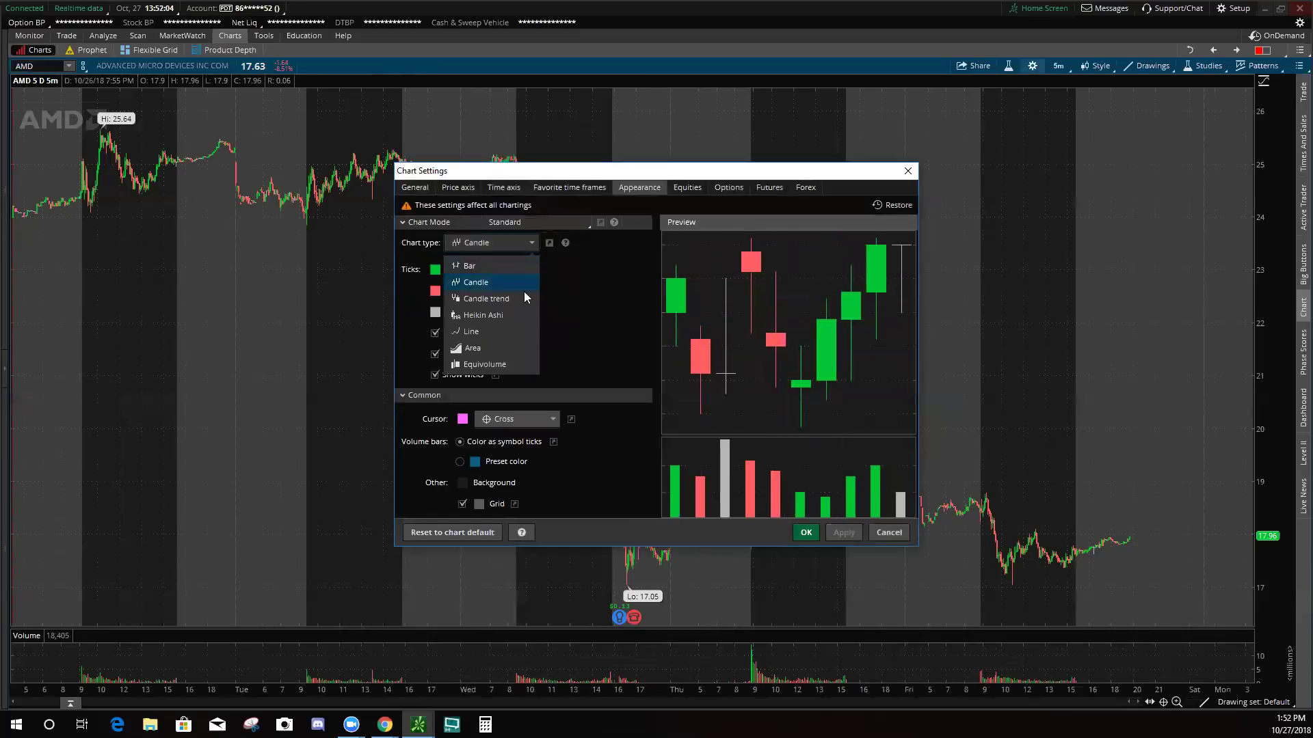
{"action": "left_click", "coordinate": [468, 268]}
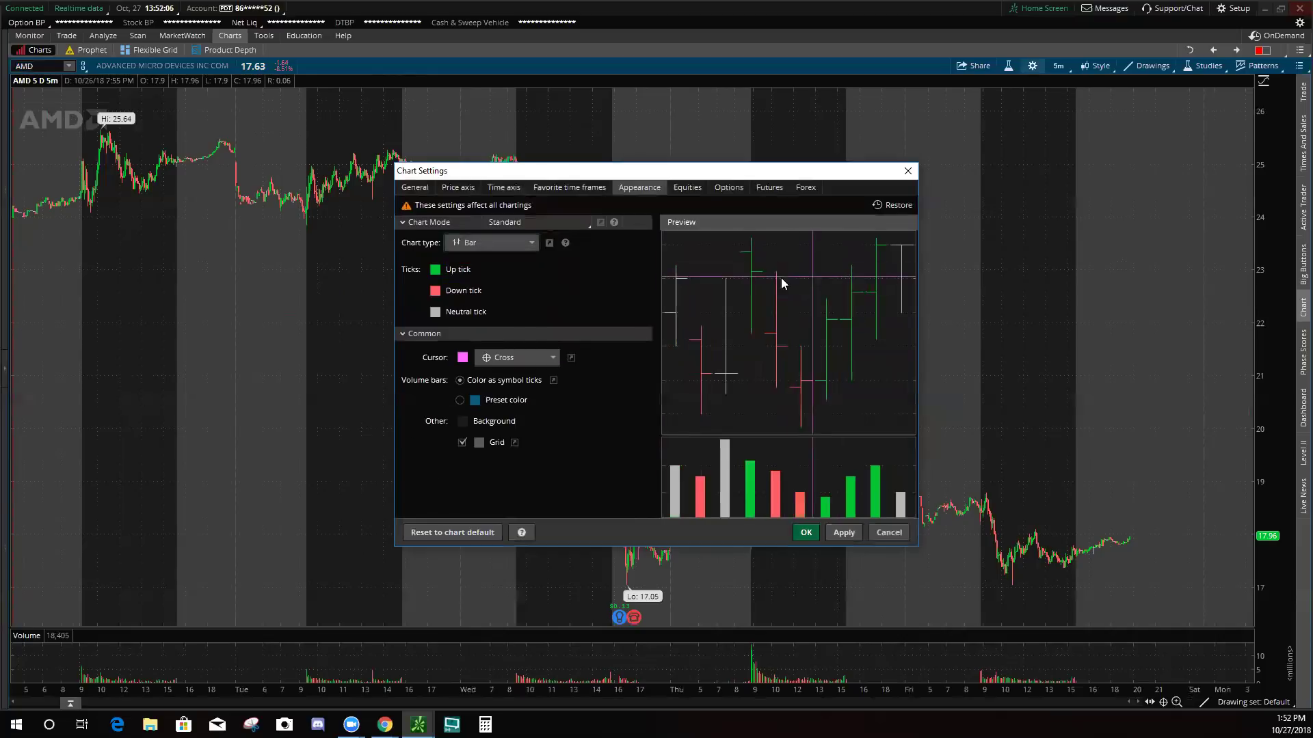
{"action": "left_click", "coordinate": [499, 243]}
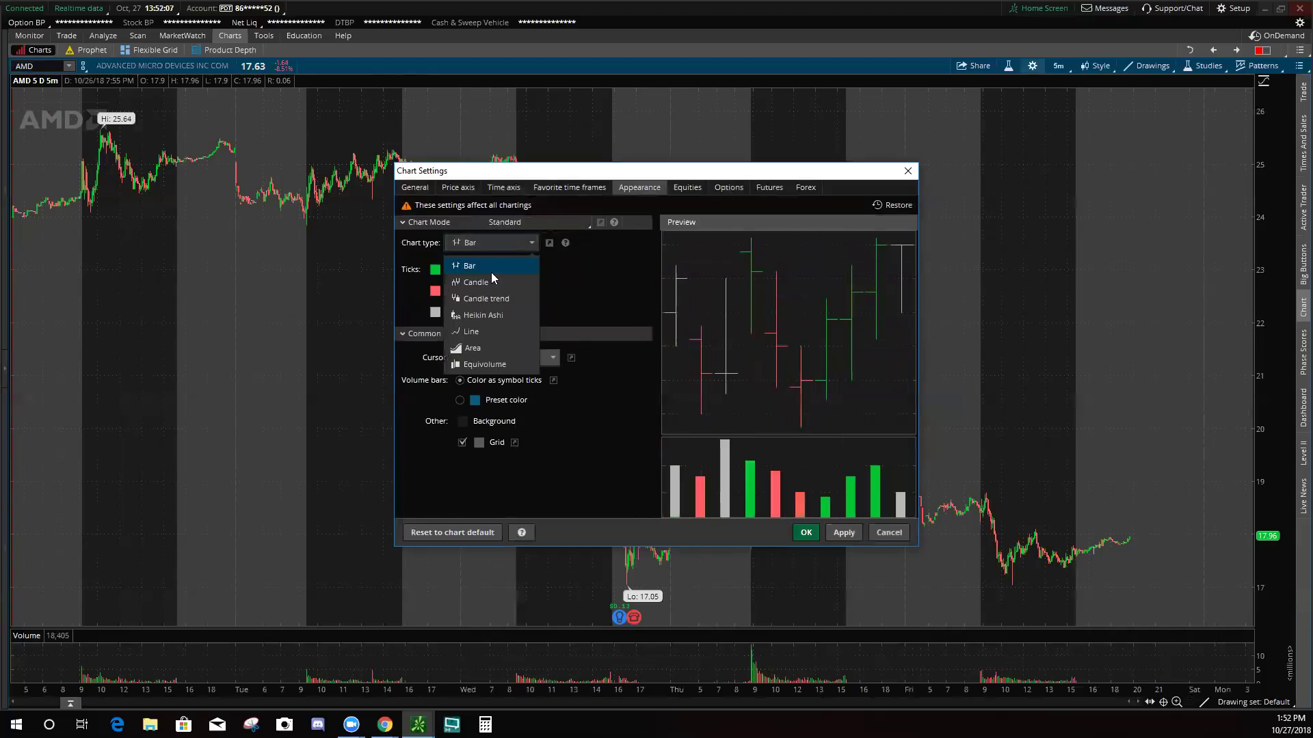
{"action": "left_click", "coordinate": [480, 332]}
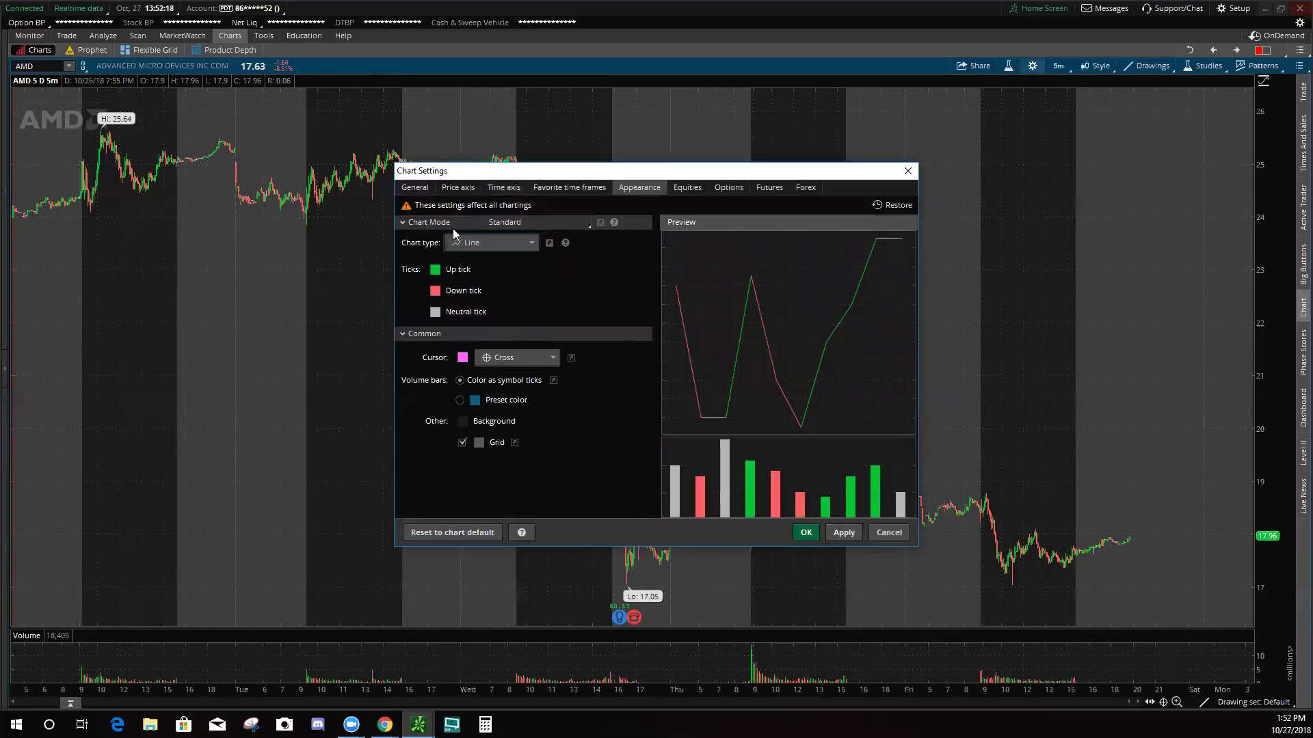
{"action": "left_click", "coordinate": [486, 247]}
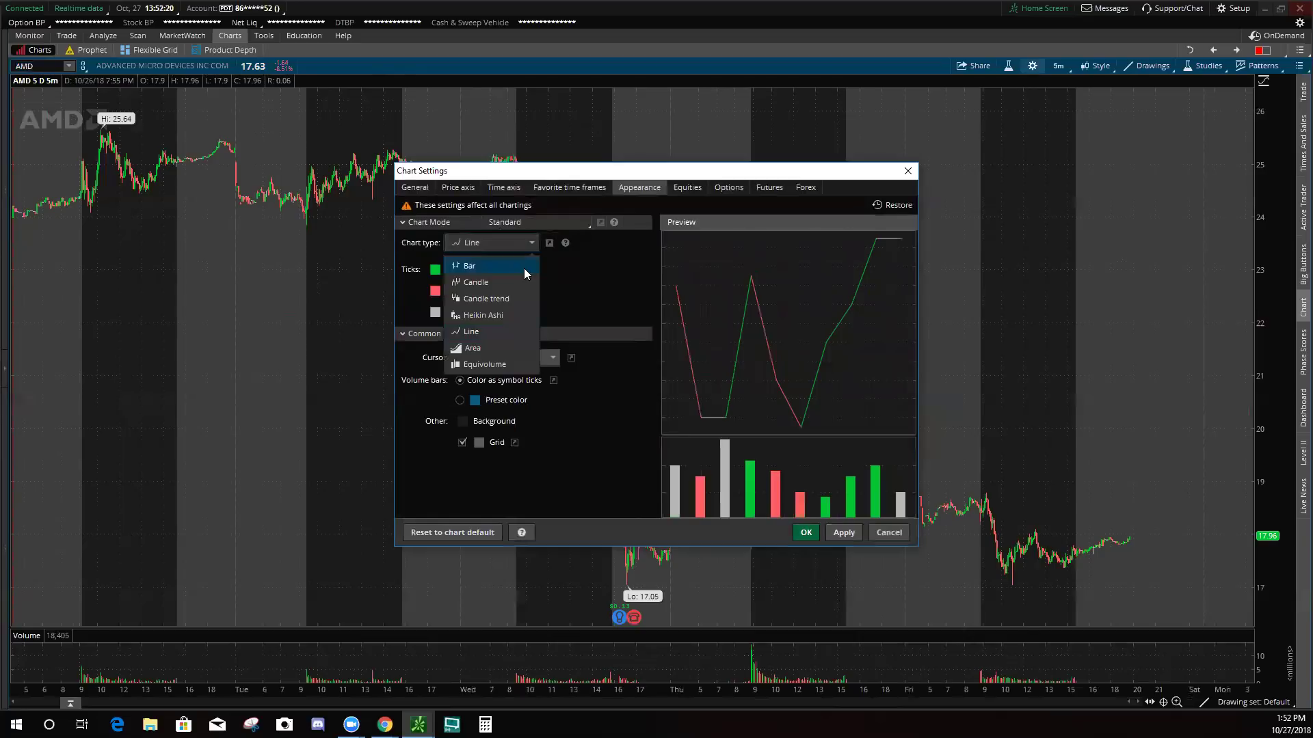
{"action": "left_click", "coordinate": [476, 281]}
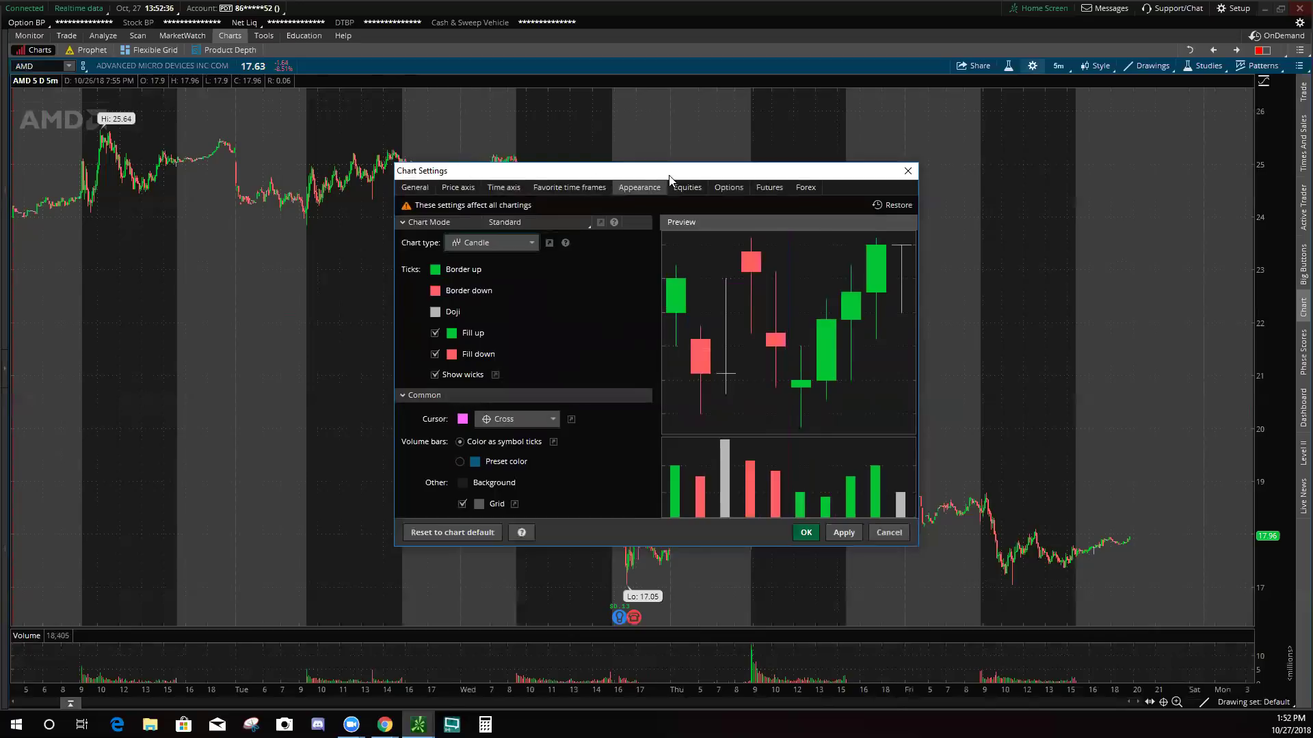
{"action": "left_click", "coordinate": [688, 189]}
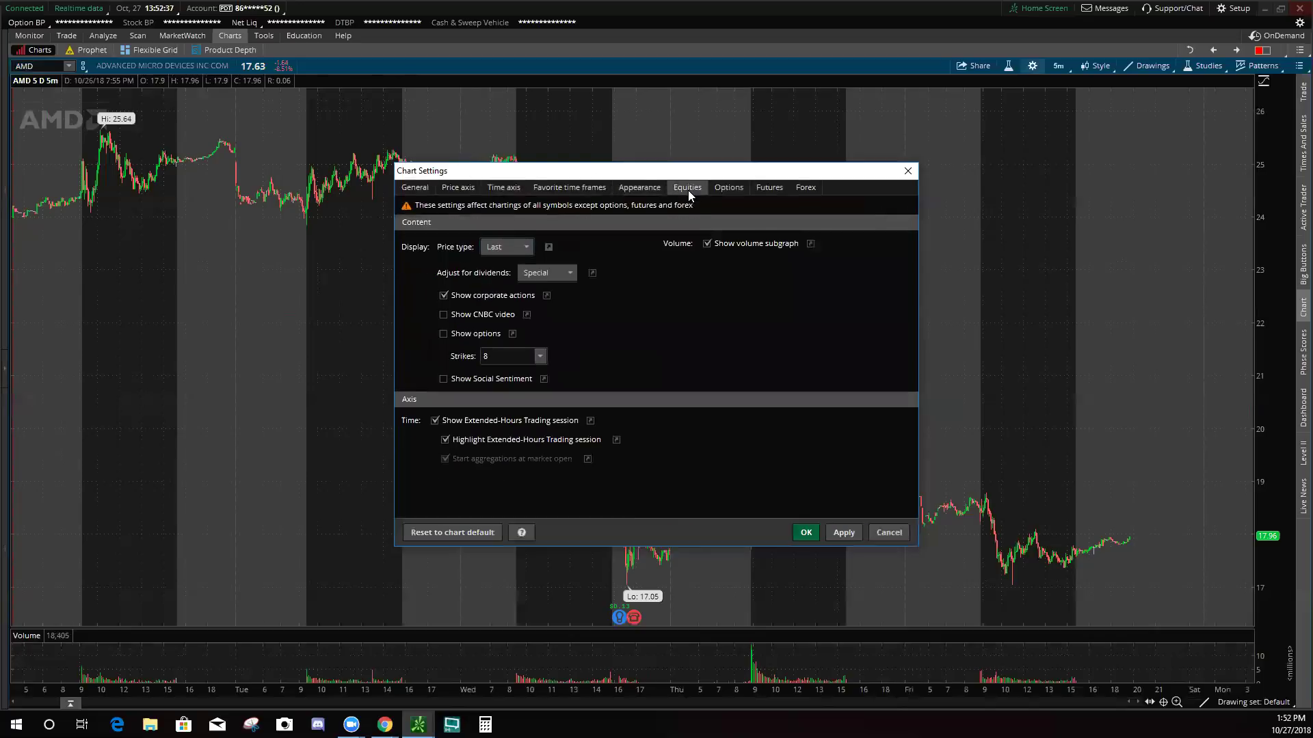
{"action": "left_click", "coordinate": [737, 184]}
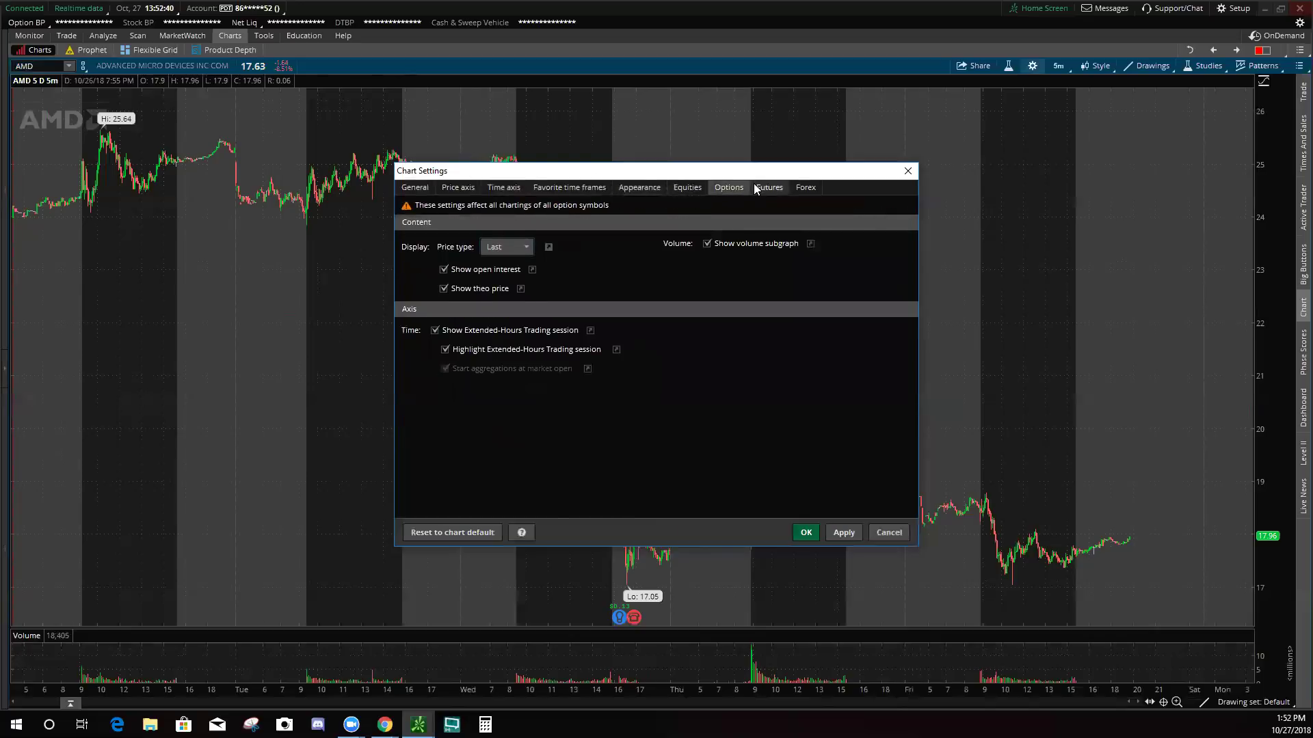
{"action": "left_click", "coordinate": [756, 188]}
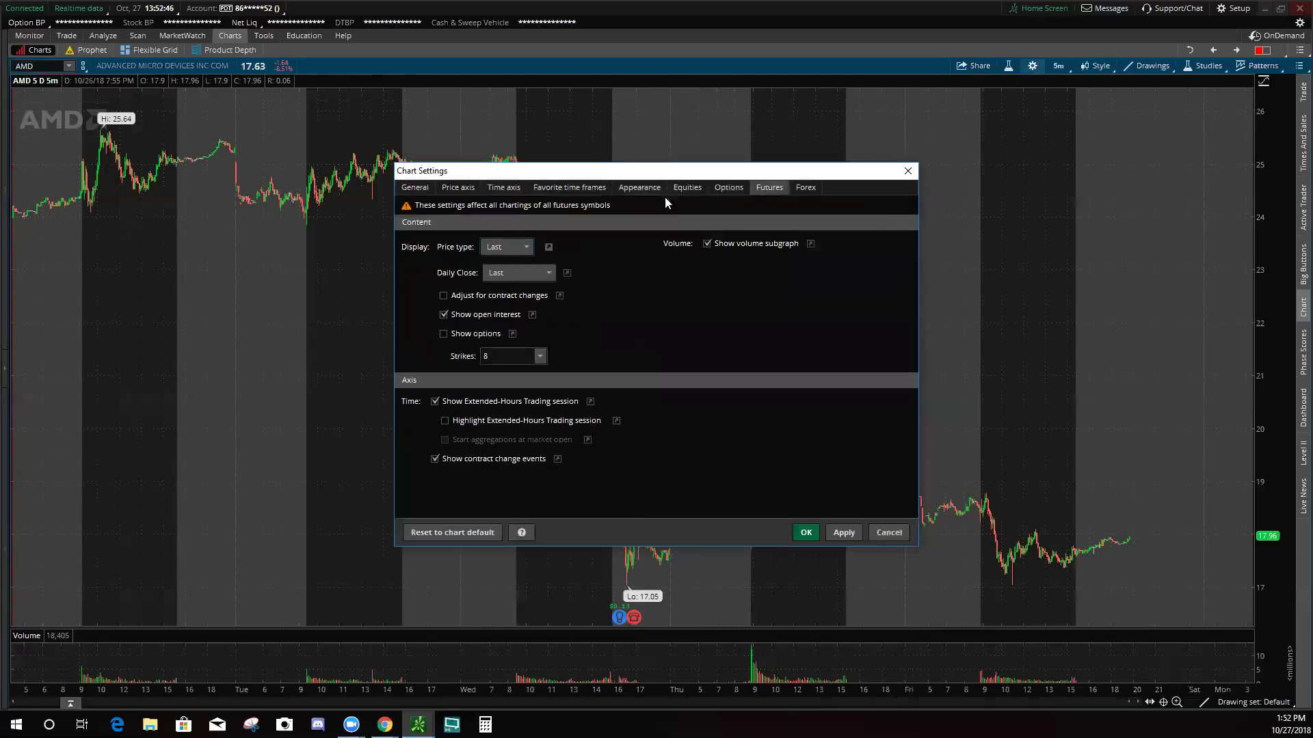
{"action": "left_click", "coordinate": [634, 188]}
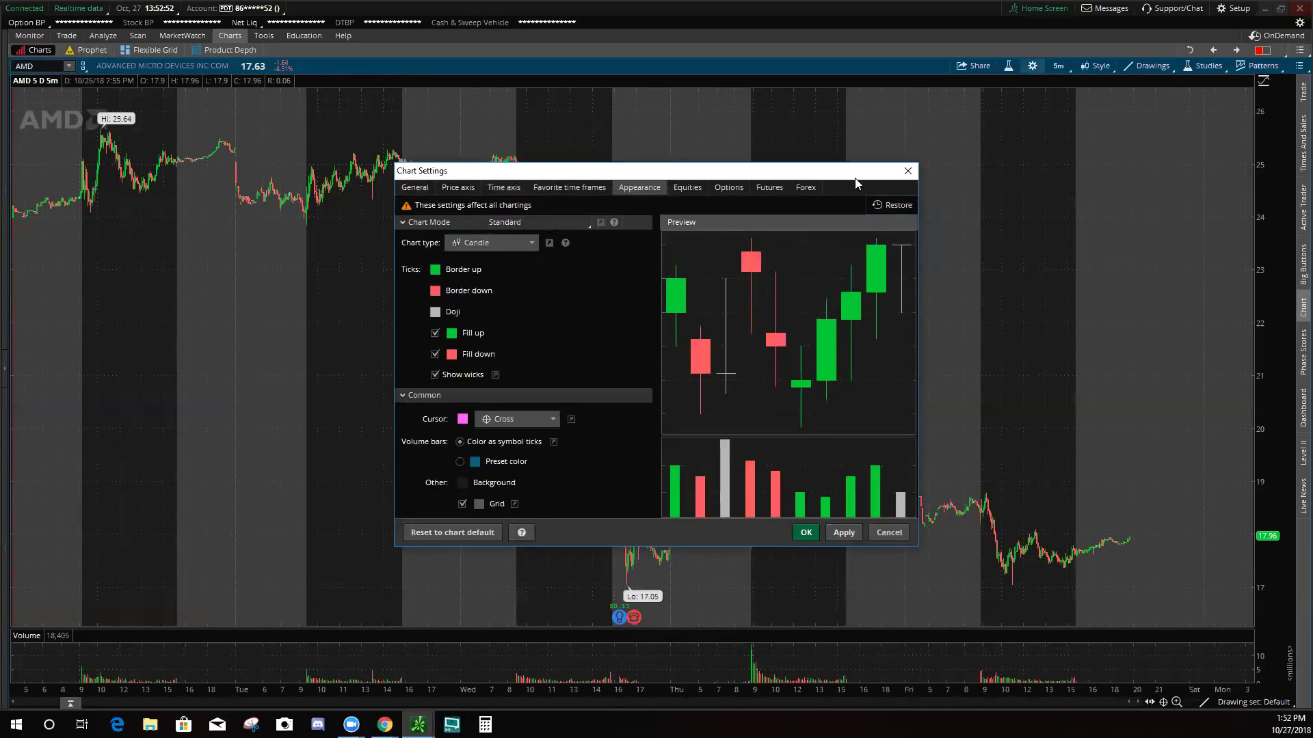
Step: Close Chart Settings, leaving the AMD five-day, five-minute candle chart with its volume subgraph
{"action": "left_click", "coordinate": [907, 171]}
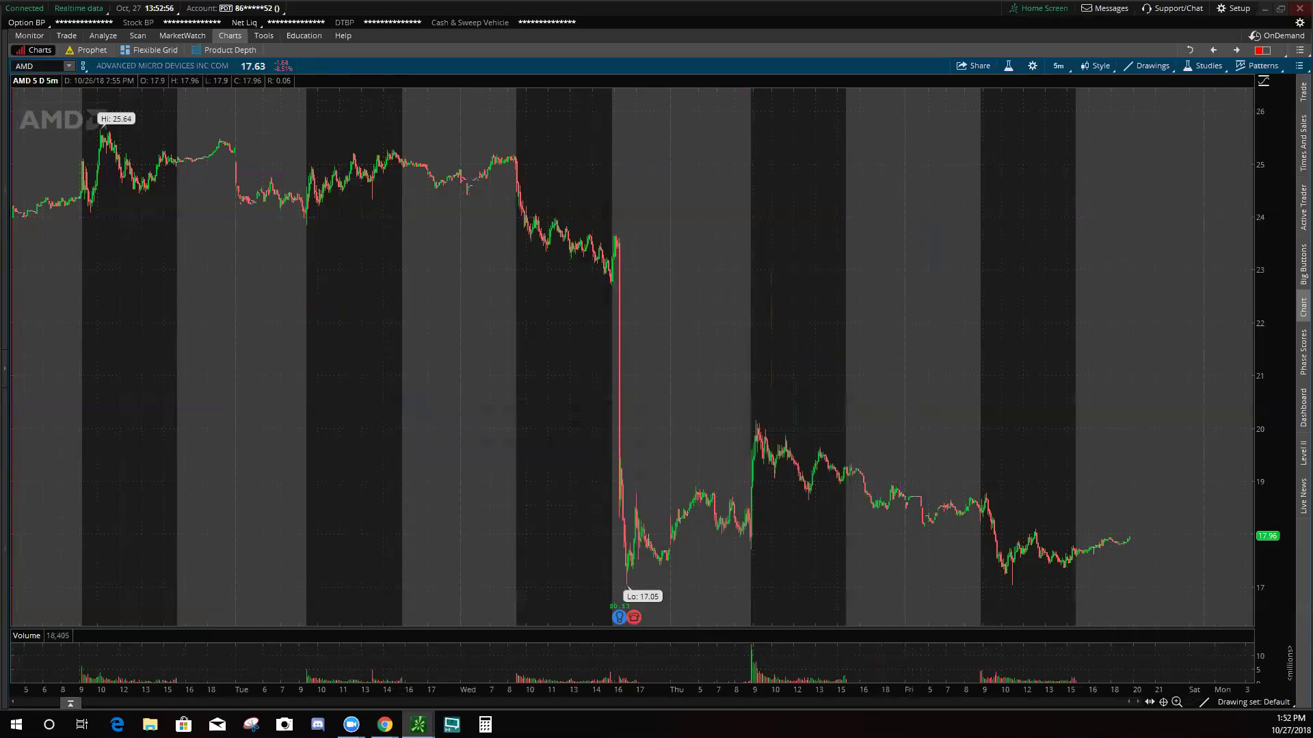